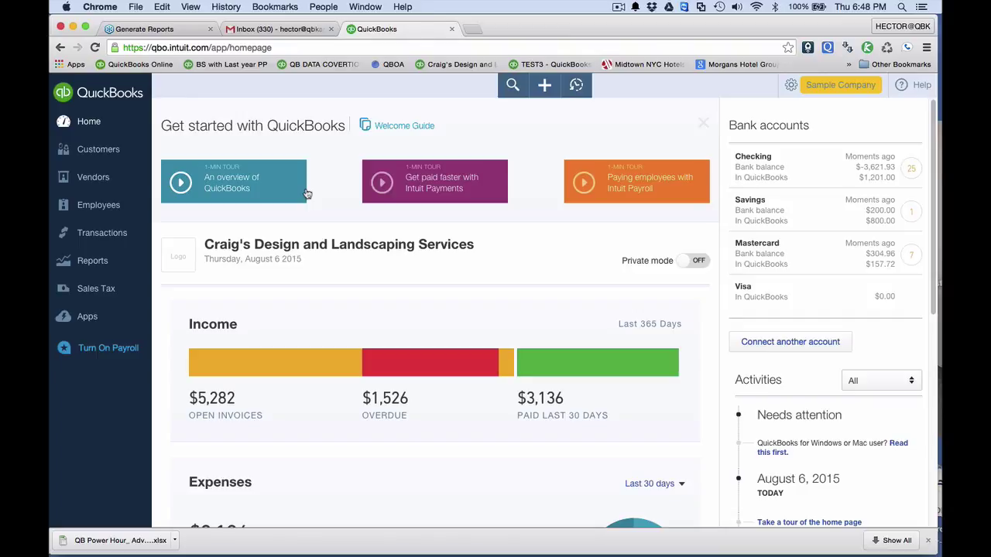
- Dismiss the getting-started banner and open the sales form content section of the company's sales settings for editing
{"action": "left_click", "coordinate": [702, 122]}
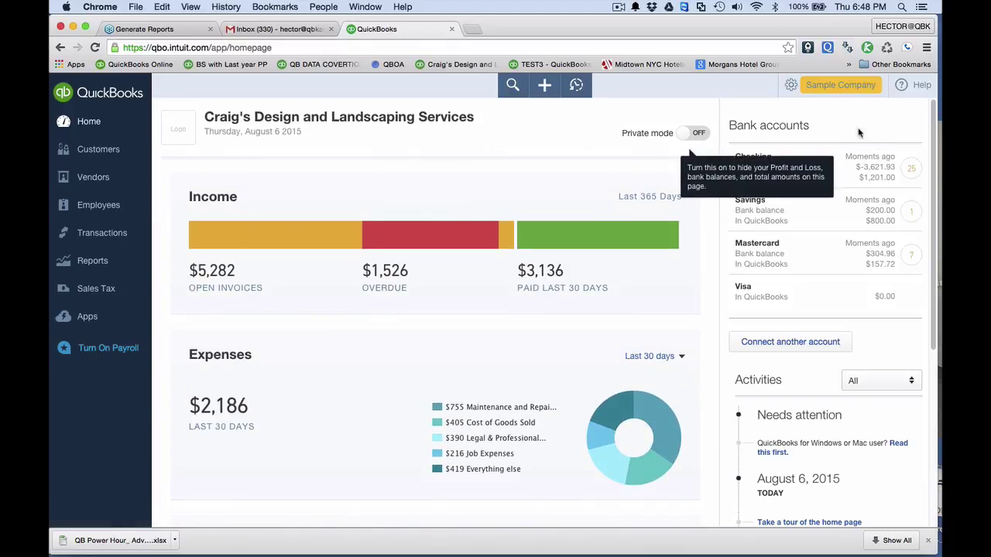
{"action": "left_click", "coordinate": [791, 86]}
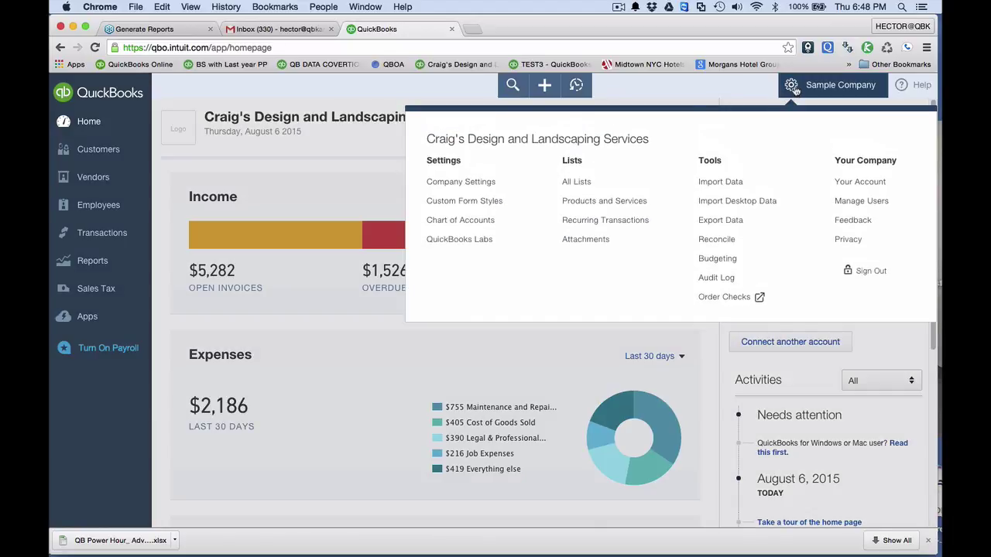
{"action": "left_click", "coordinate": [452, 182]}
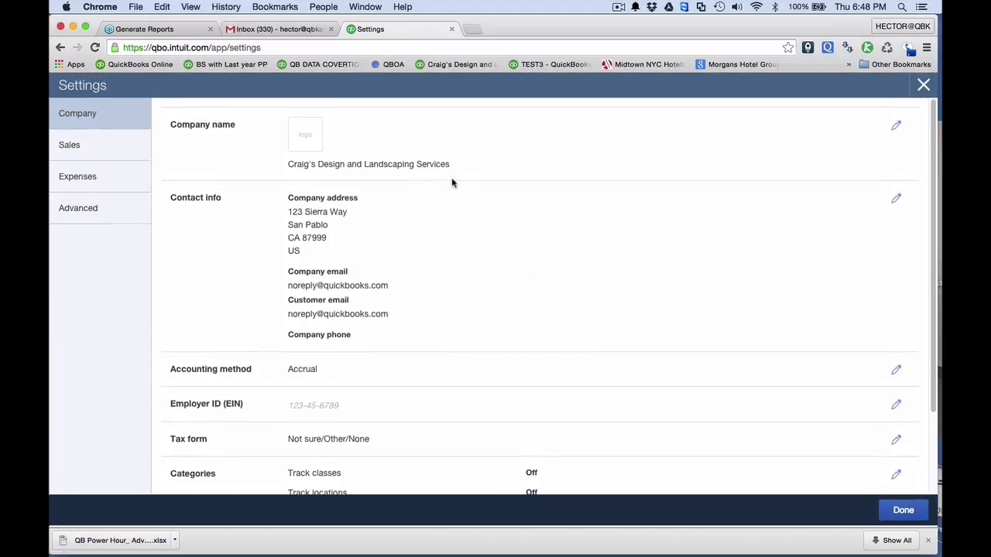
{"action": "left_click", "coordinate": [102, 153]}
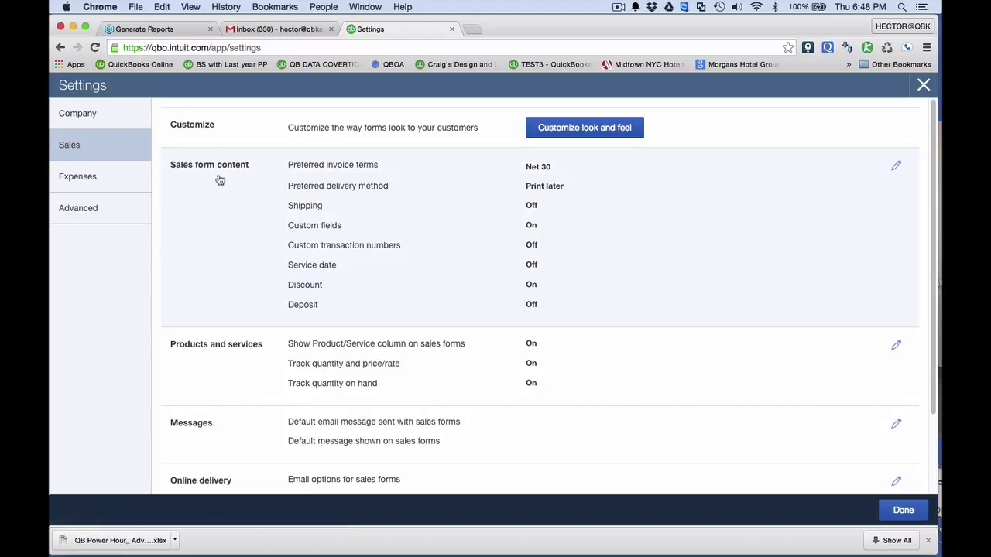
{"action": "left_click", "coordinate": [897, 168]}
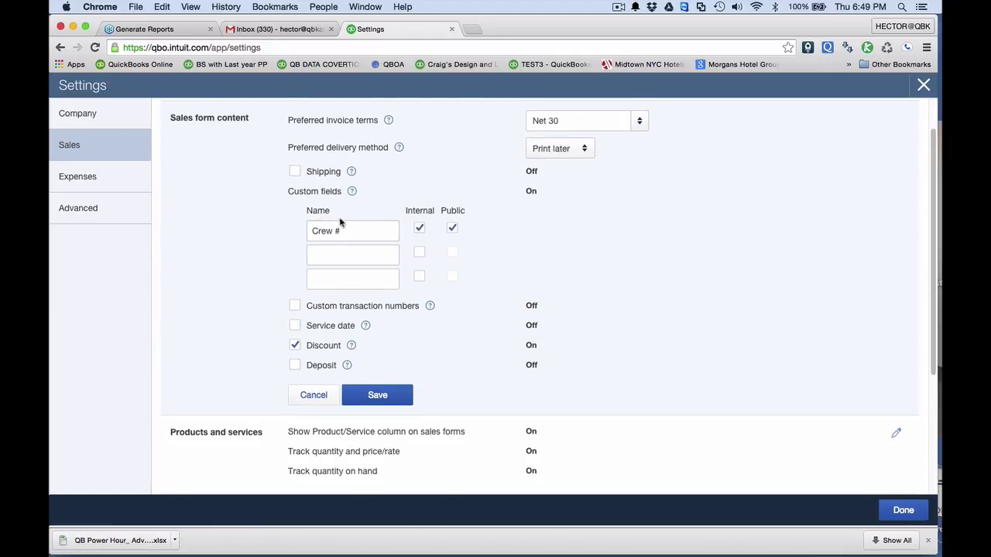
- Enable the second and third custom fields for internal use and turn off public display for all three custom fields
{"action": "left_click", "coordinate": [419, 252]}
{"action": "left_click", "coordinate": [418, 276]}
{"action": "left_click_drag", "start_coordinate": [392, 233], "coordinate": [232, 228]}
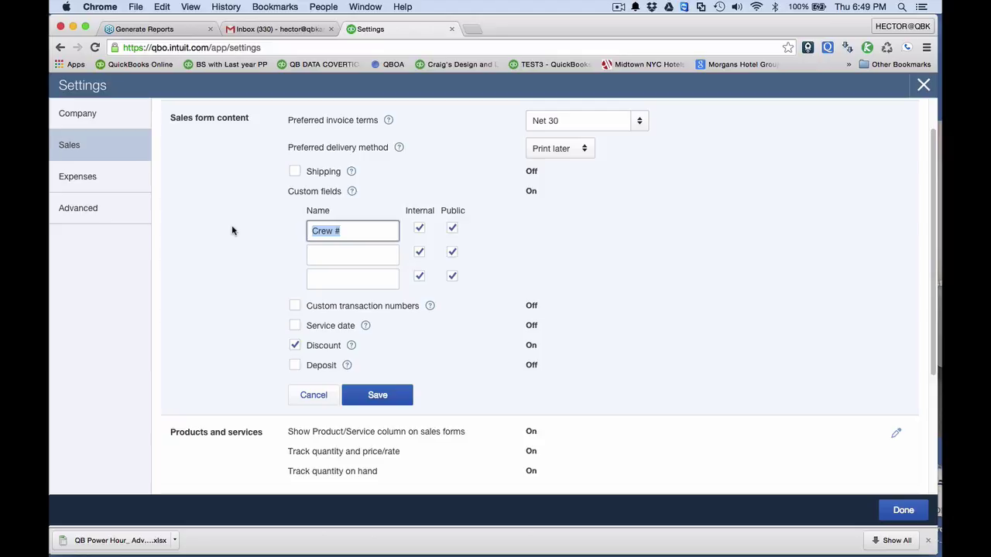
{"action": "left_click", "coordinate": [453, 229]}
{"action": "left_click", "coordinate": [452, 252]}
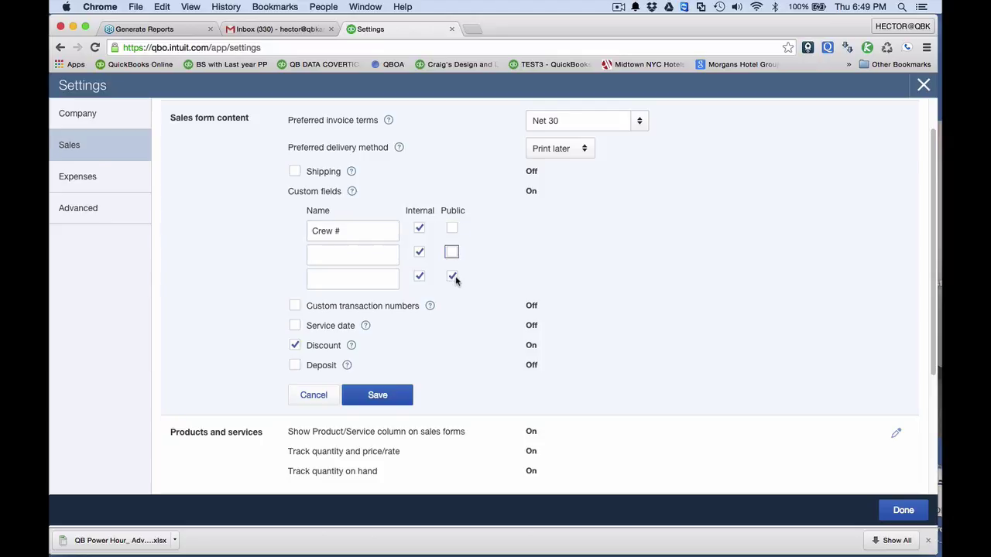
{"action": "left_click", "coordinate": [453, 276]}
- Name the second custom field "TIME (AM/PM)" and the third "COMPLETE (Y/N)", and finish the settings
{"action": "left_click", "coordinate": [354, 255]}
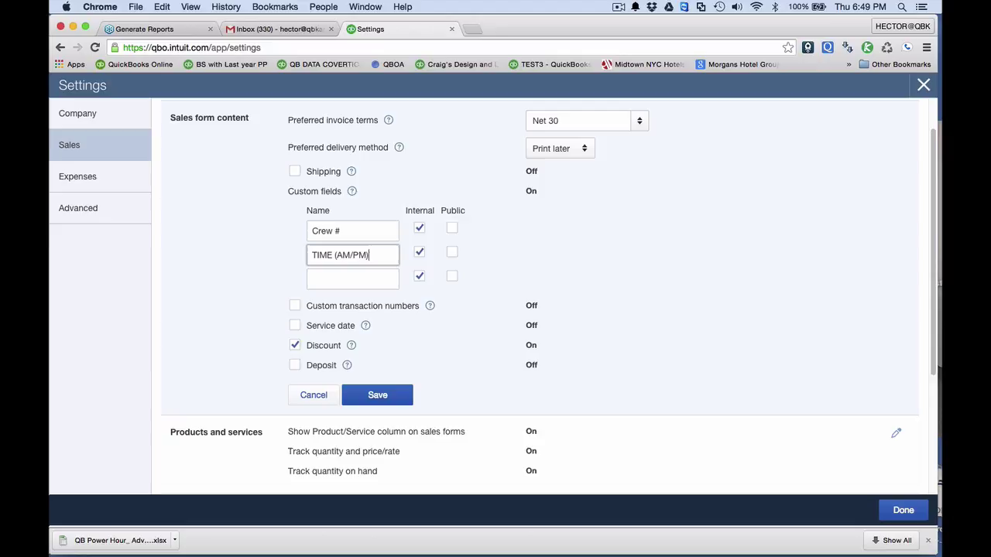
{"action": "left_click", "coordinate": [345, 281]}
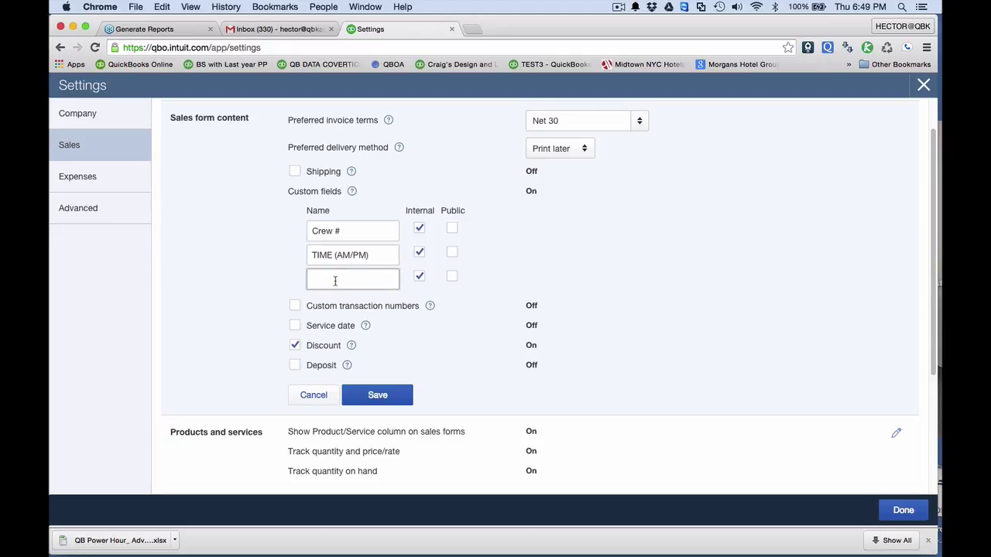
{"action": "type", "text": "COMP"}
{"action": "left_click_drag", "start_coordinate": [360, 280], "coordinate": [377, 281]}
{"action": "left_click_drag", "start_coordinate": [336, 256], "coordinate": [360, 255]}
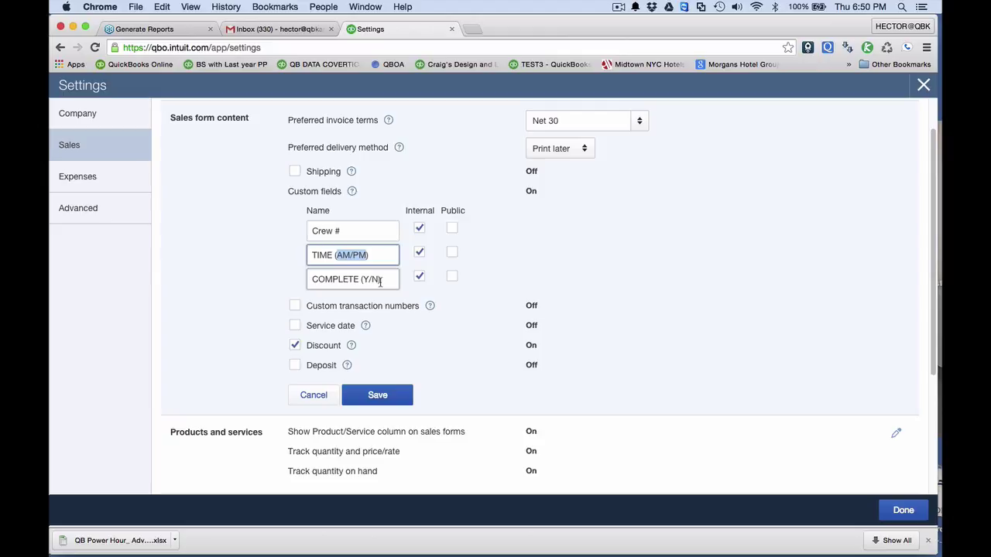
{"action": "left_click_drag", "start_coordinate": [361, 280], "coordinate": [381, 280]}
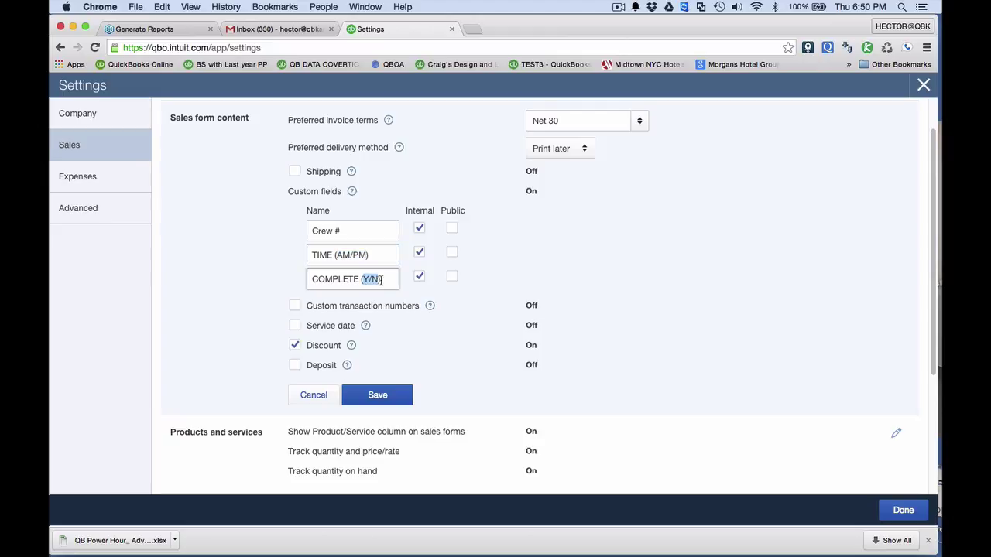
{"action": "left_click", "coordinate": [903, 511]}
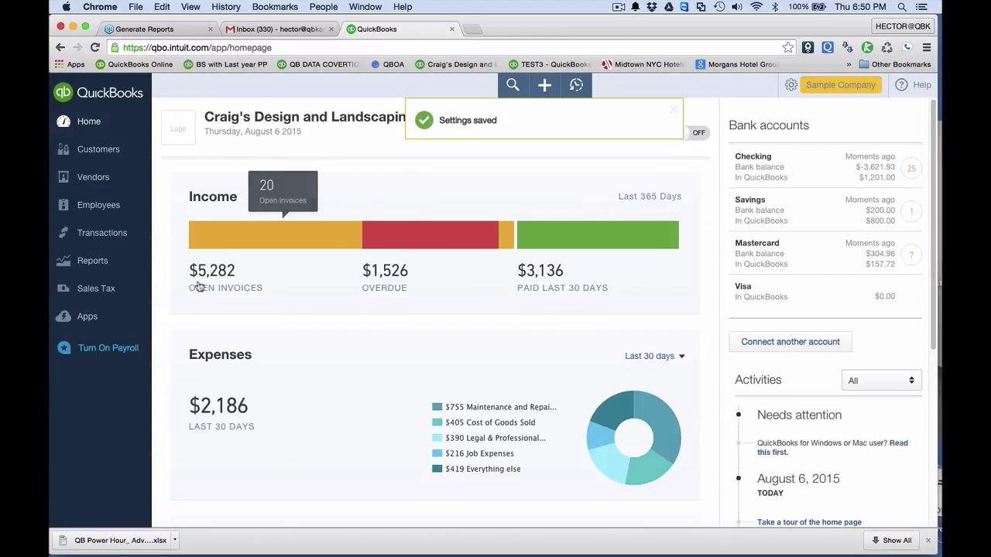
- Start a new invoice and select the customer by full name
{"action": "left_click", "coordinate": [544, 85]}
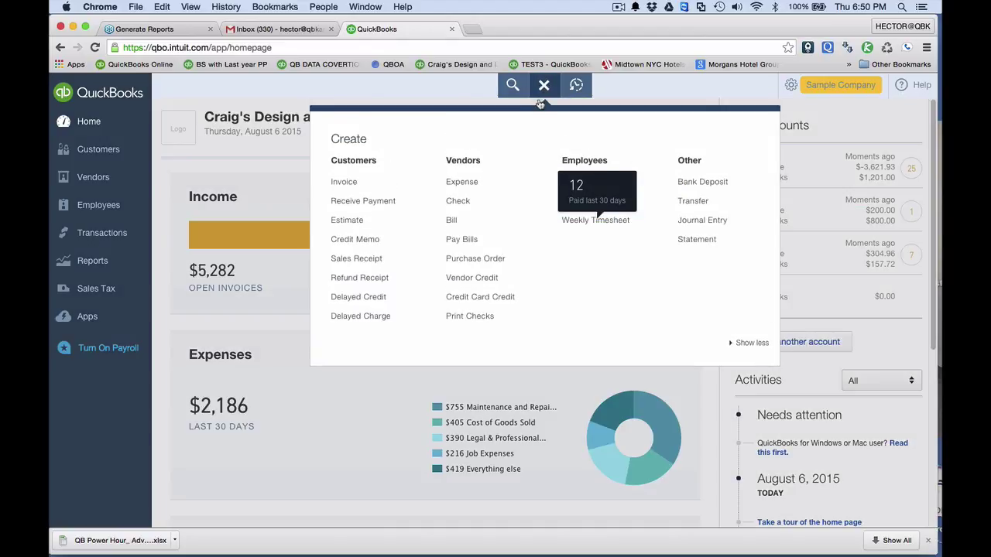
{"action": "left_click", "coordinate": [358, 183]}
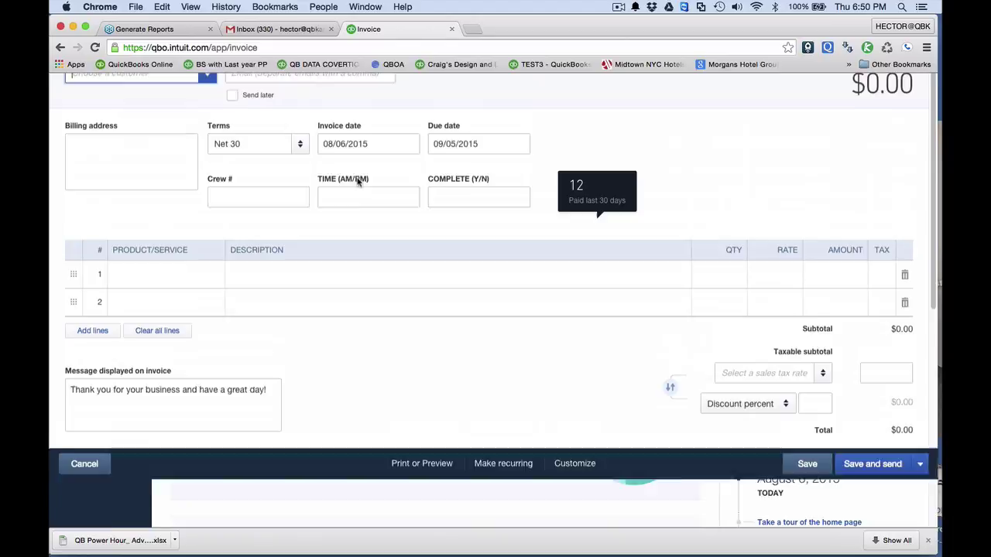
{"action": "left_click", "coordinate": [208, 124]}
{"action": "left_click", "coordinate": [136, 226]}
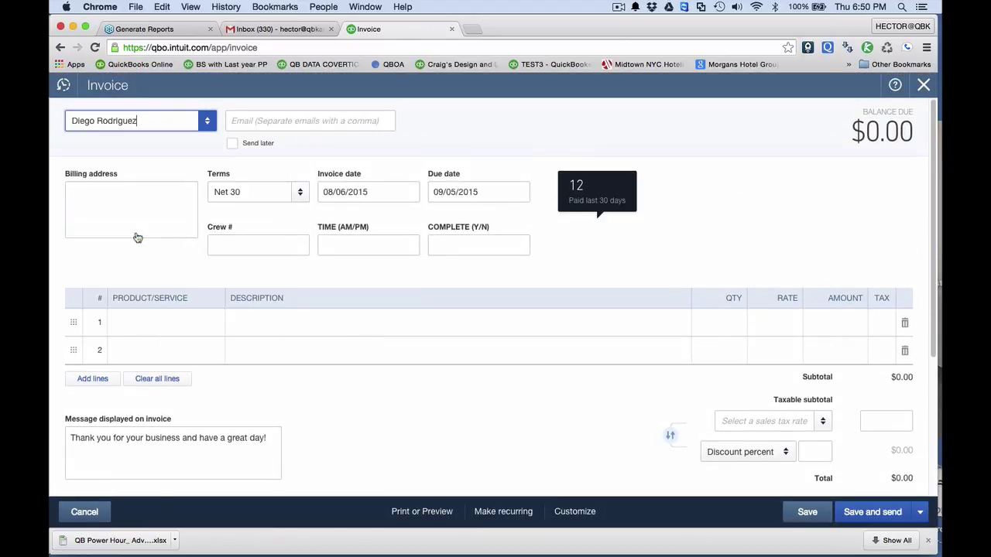
- Add Pest Control as the first invoice line with a quantity of 100
{"action": "left_click", "coordinate": [219, 329]}
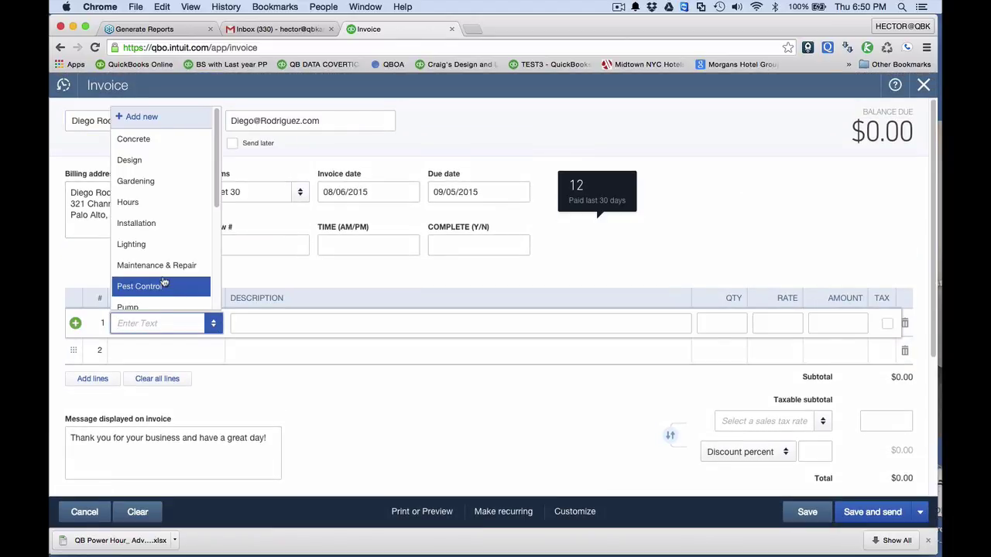
{"action": "left_click", "coordinate": [164, 283]}
{"action": "left_click", "coordinate": [703, 323]}
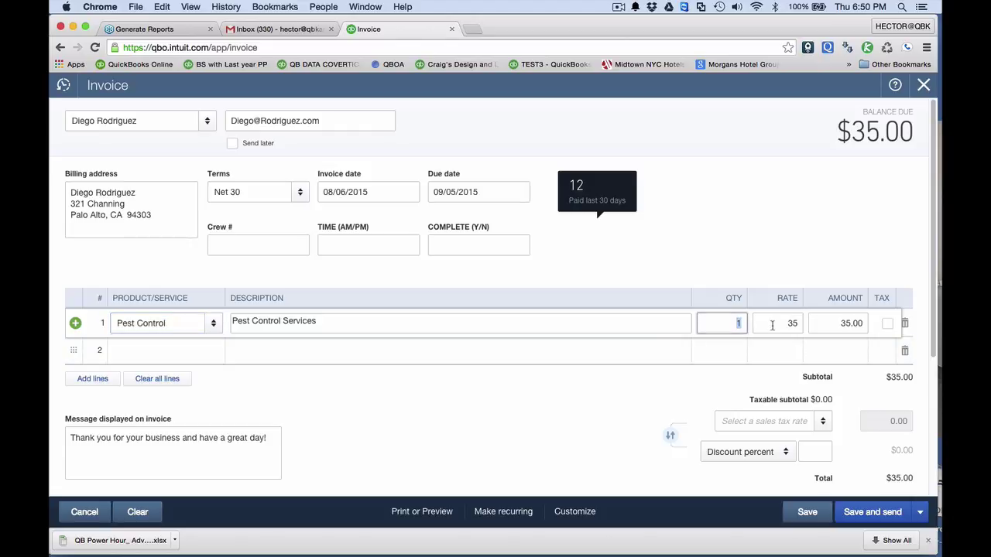
{"action": "type", "text": "100"}
- Set the invoice's TIME (AM/PM) field to PM and COMPLETE (Y/N) to N, and save the invoice
{"action": "left_click", "coordinate": [357, 241]}
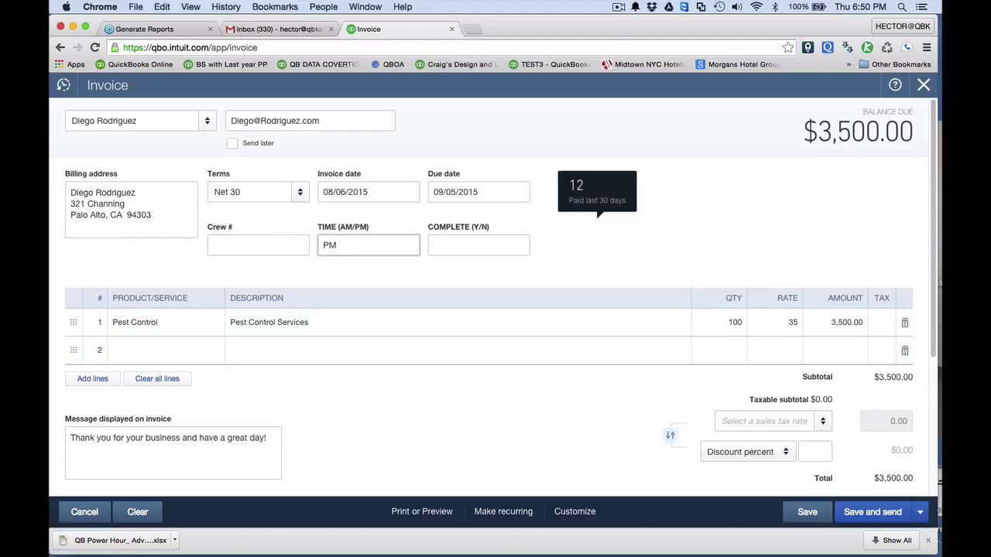
{"action": "left_click", "coordinate": [475, 244]}
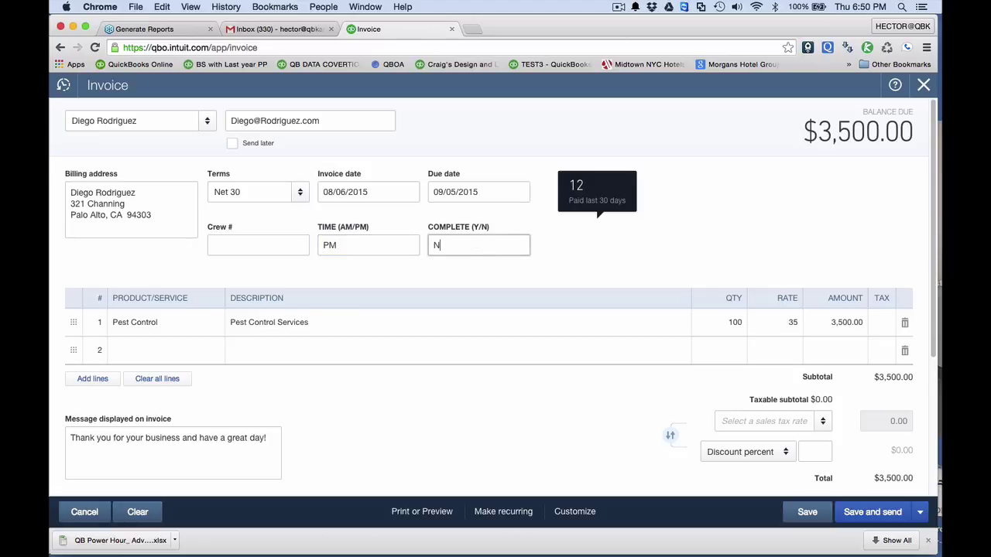
{"action": "type", "text": "N"}
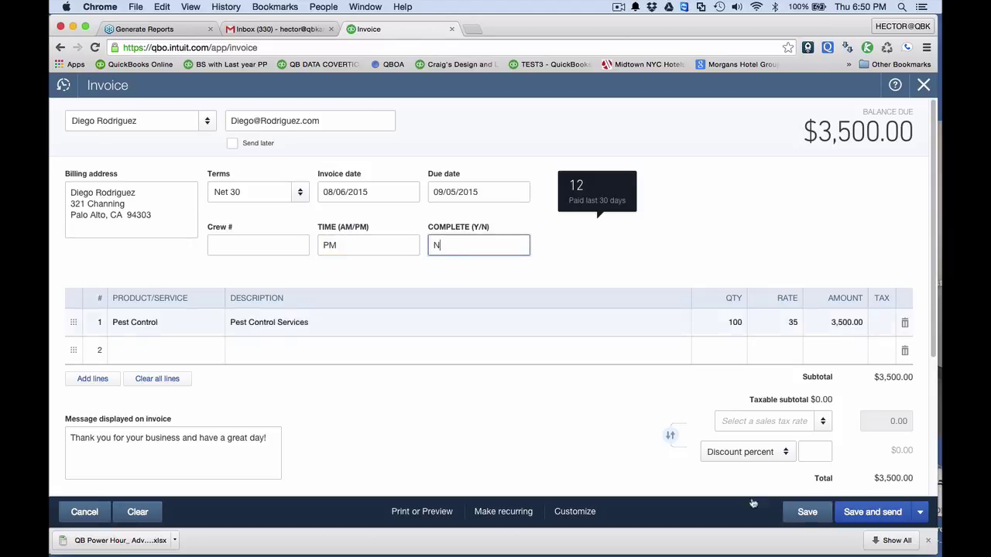
{"action": "left_click", "coordinate": [807, 511]}
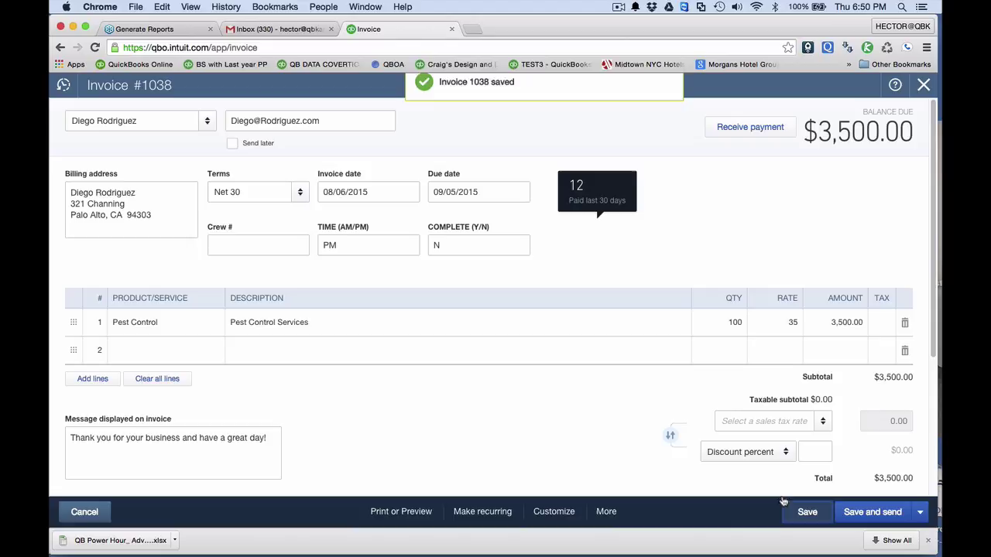
- Copy the saved invoice and change the copy's customer to Gevelber Photography
{"action": "left_click", "coordinate": [606, 511]}
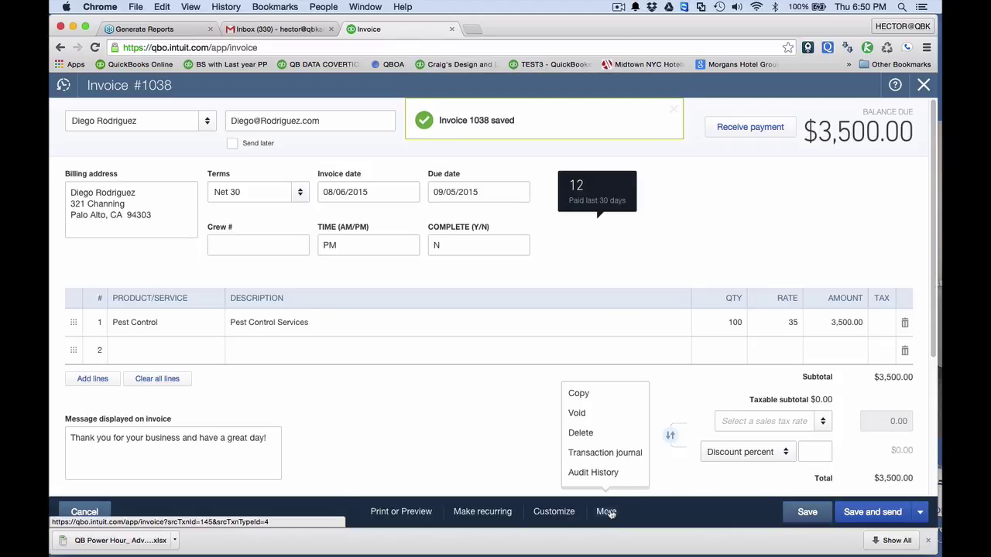
{"action": "left_click", "coordinate": [582, 395]}
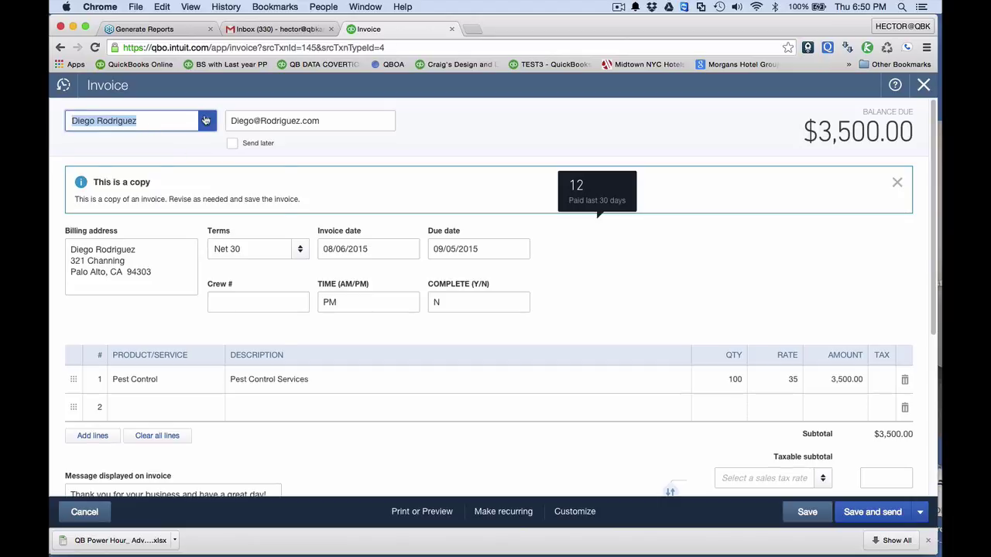
{"action": "left_click", "coordinate": [205, 121]}
{"action": "left_click", "coordinate": [129, 301]}
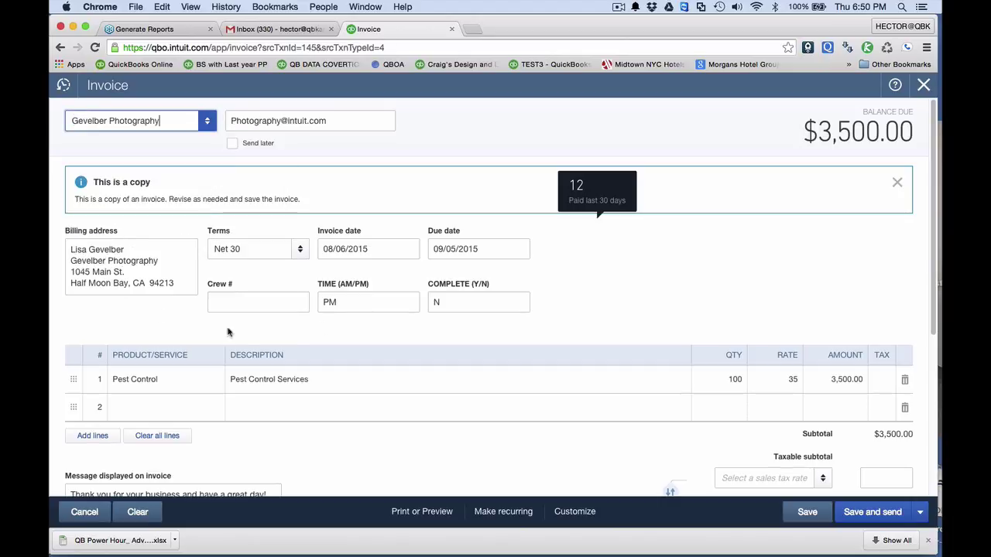
- Enter N for COMPLETE (Y/N), set the Pest Control quantity to 345, and save the copied invoice
{"action": "left_click", "coordinate": [346, 302]}
{"action": "key", "text": "Tab"}
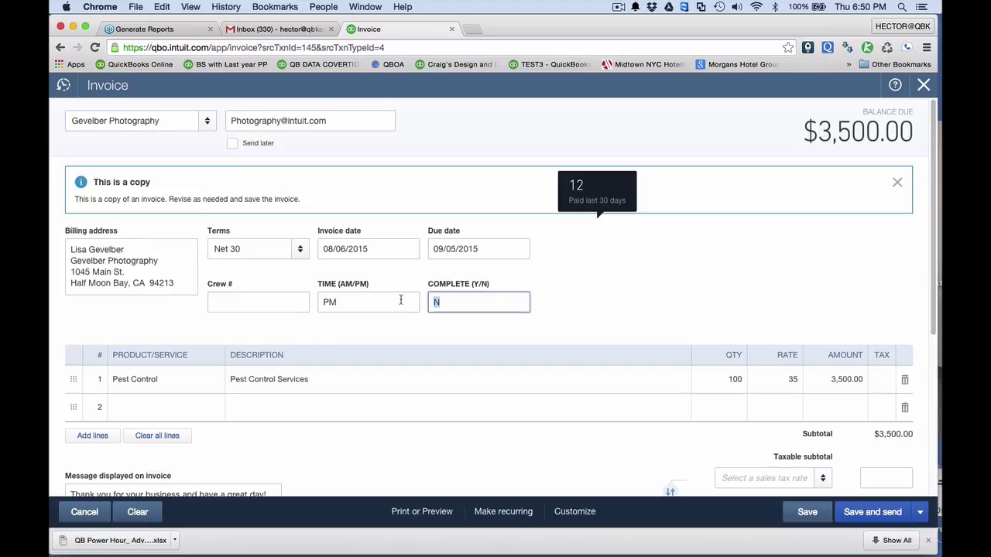
{"action": "type", "text": "N"}
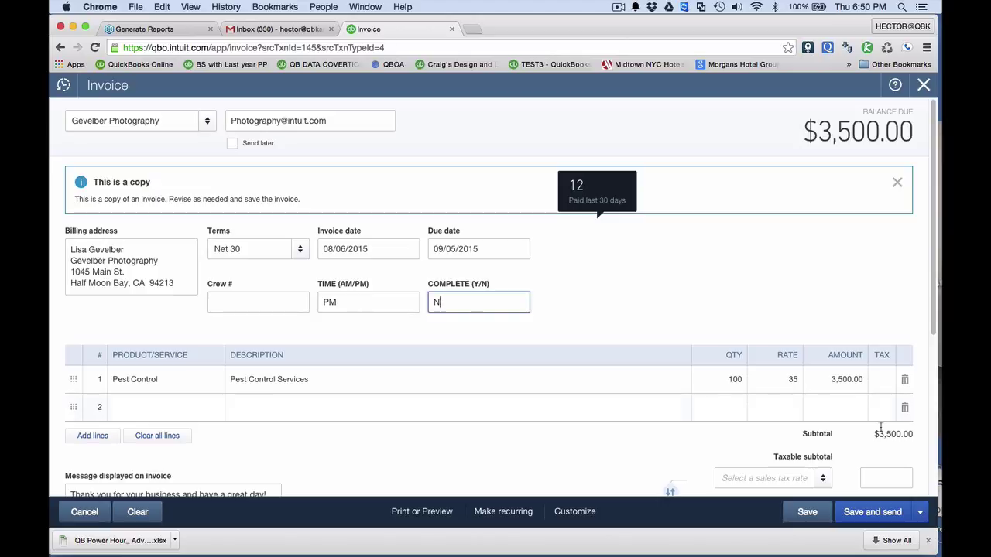
{"action": "left_click", "coordinate": [732, 380]}
{"action": "type", "text": "345"}
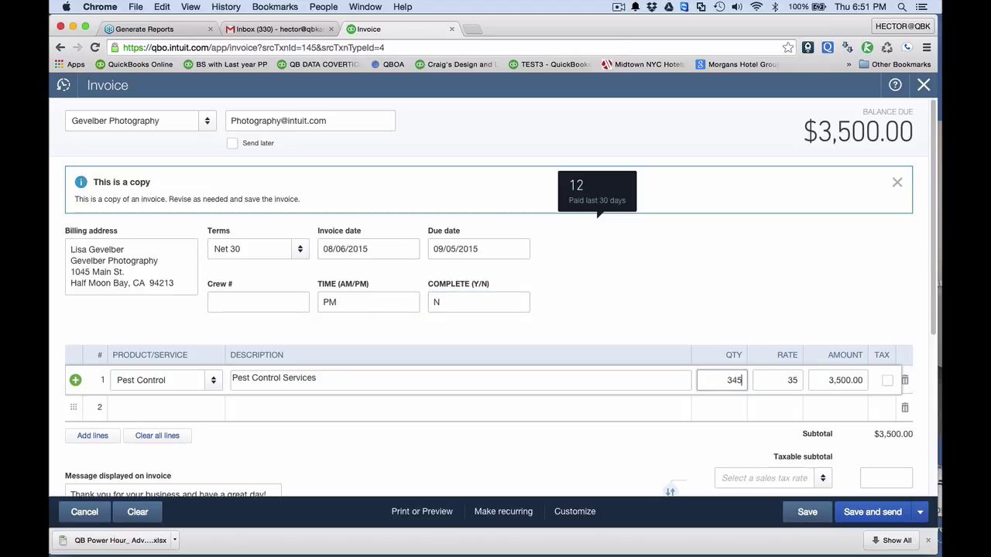
{"action": "left_click", "coordinate": [433, 407]}
{"action": "left_click", "coordinate": [808, 512]}
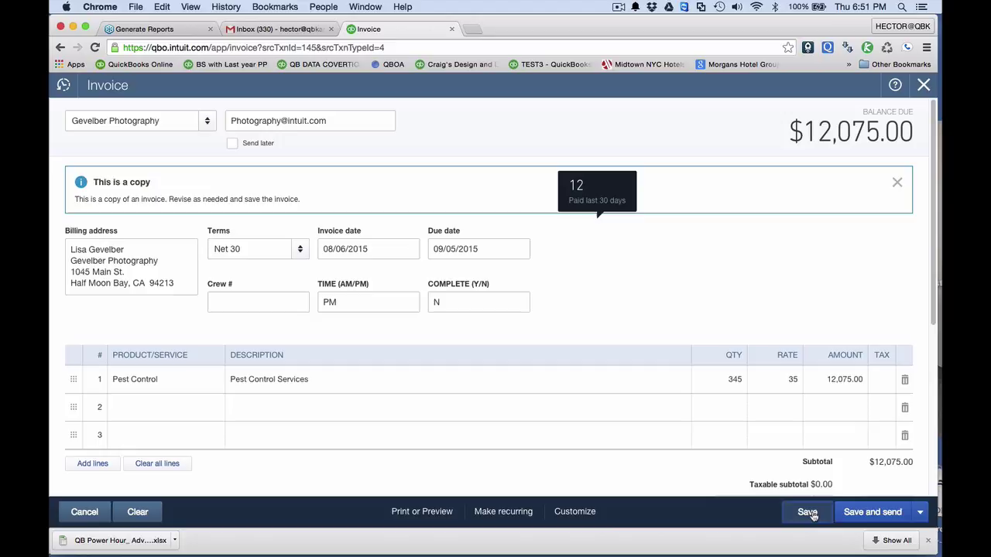
- Copy the Gevelber Photography invoice and select a different customer for the copy
{"action": "left_click", "coordinate": [605, 511]}
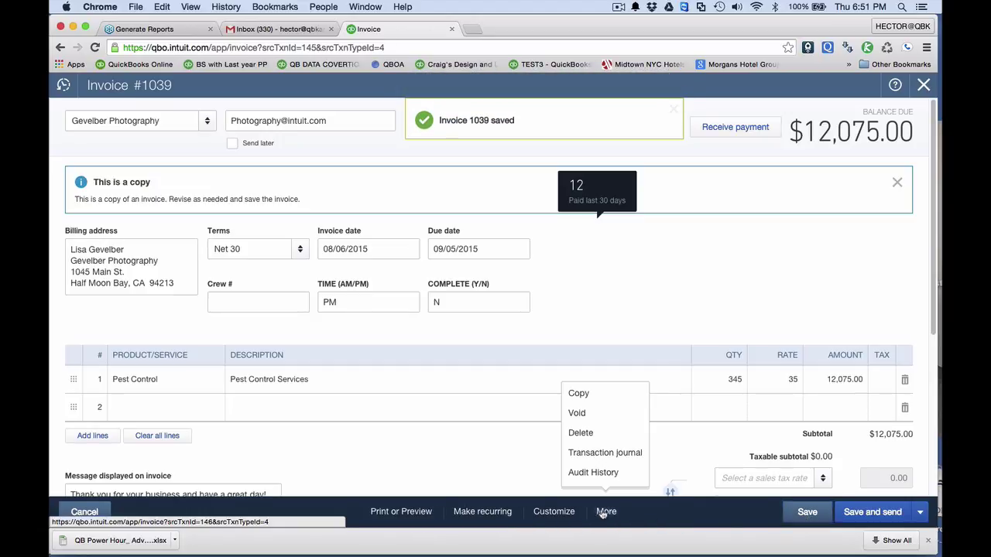
{"action": "left_click", "coordinate": [588, 394]}
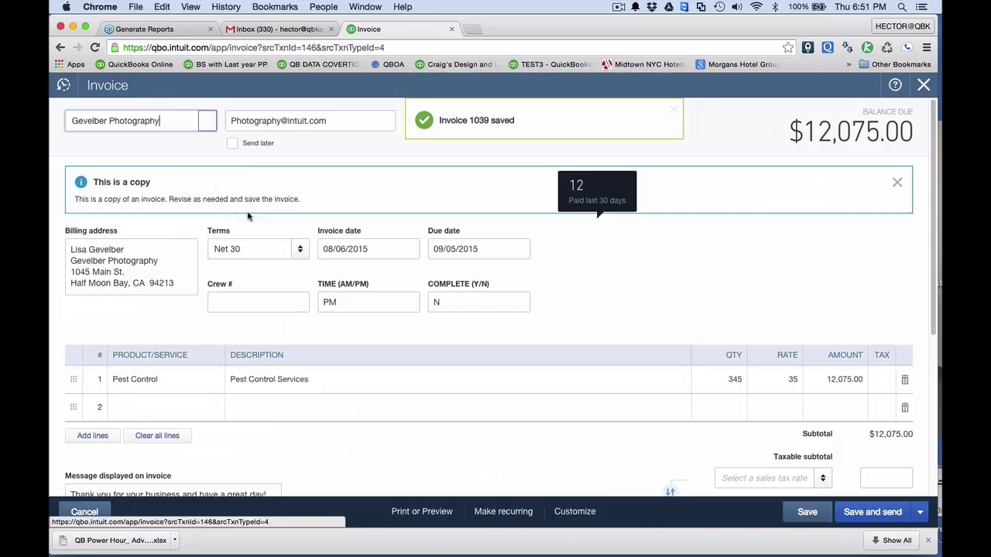
{"action": "left_click", "coordinate": [206, 124]}
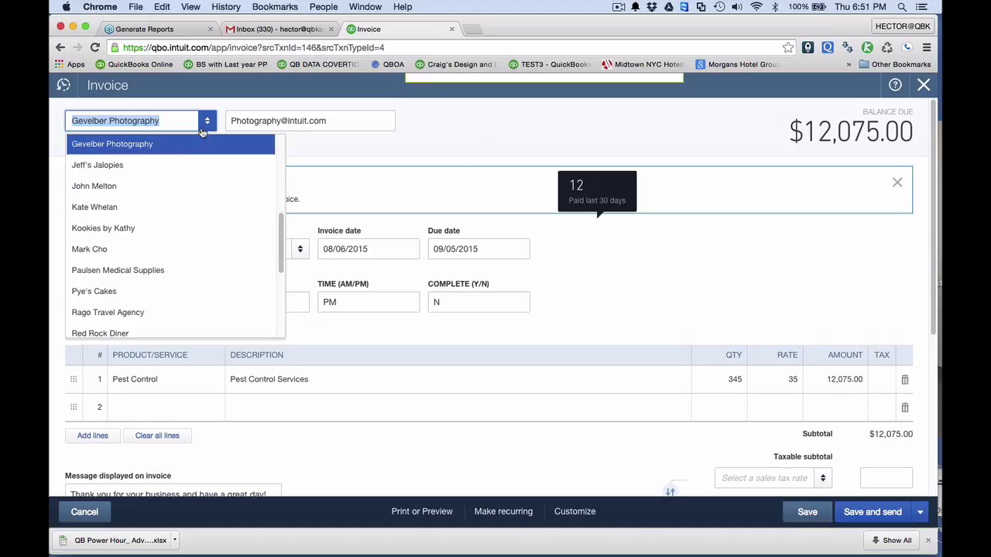
{"action": "left_click", "coordinate": [133, 249]}
- Set the copied invoice's TIME (AM/PM) field to AM and COMPLETE (Y/N) to Y, and save it
{"action": "left_click", "coordinate": [357, 303]}
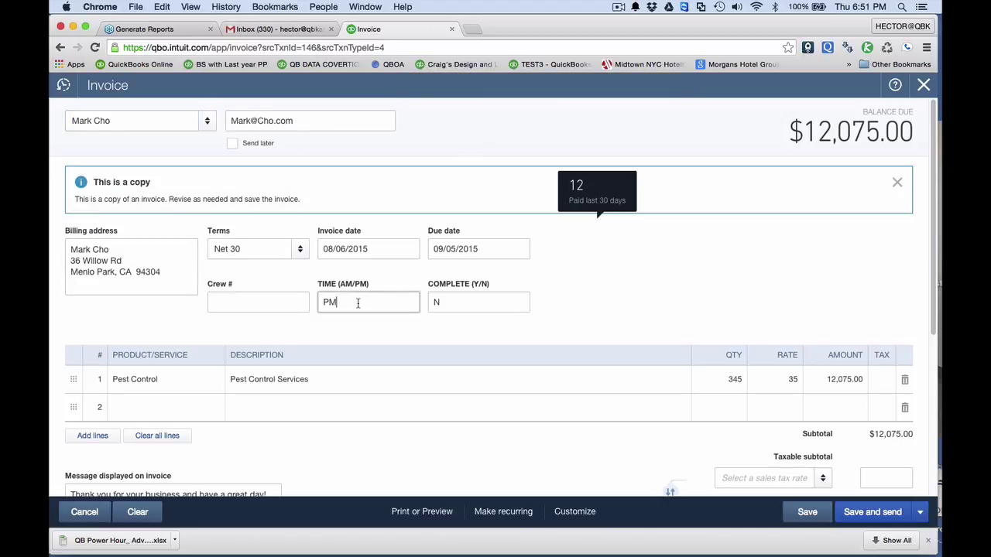
{"action": "key", "text": "super+a"}
{"action": "type", "text": "AM"}
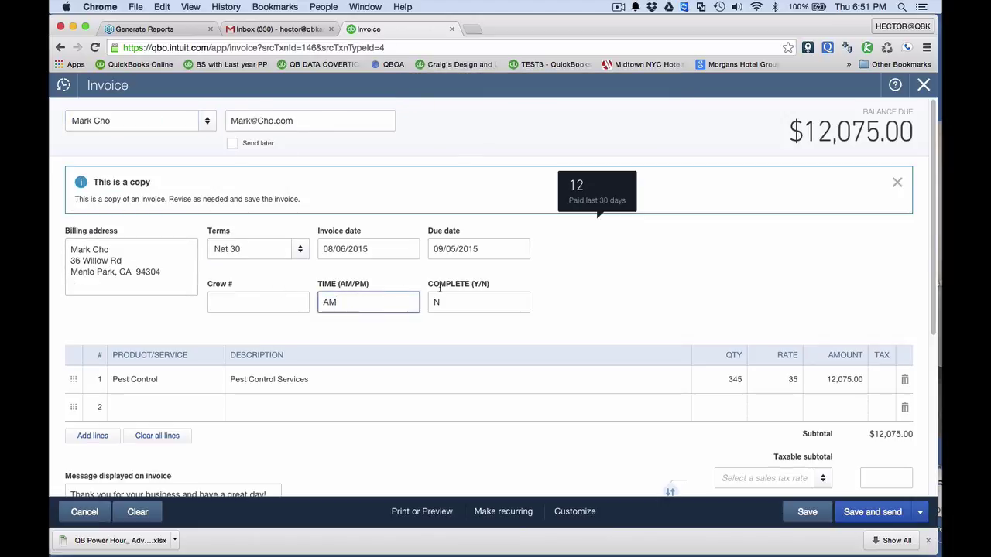
{"action": "key", "text": "Tab"}
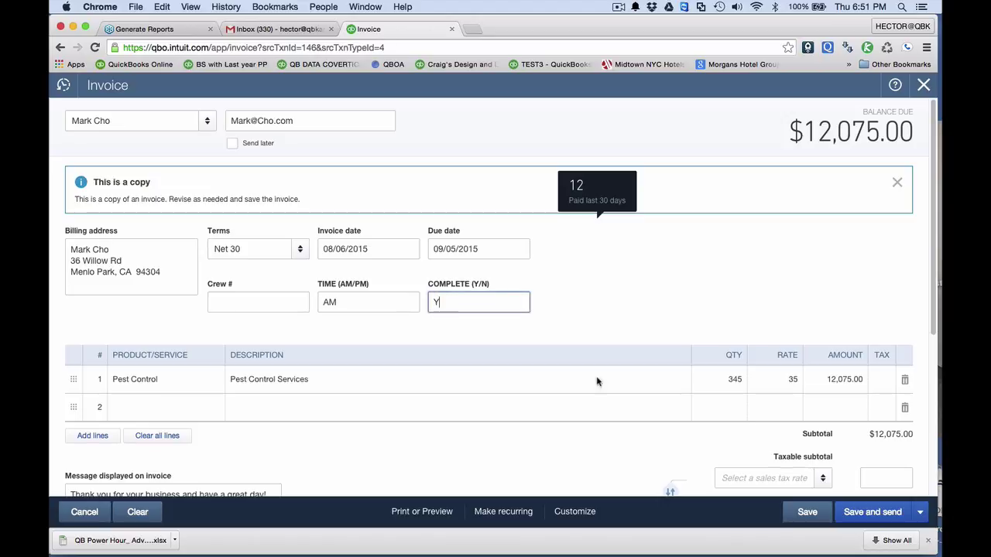
{"action": "left_click", "coordinate": [808, 515]}
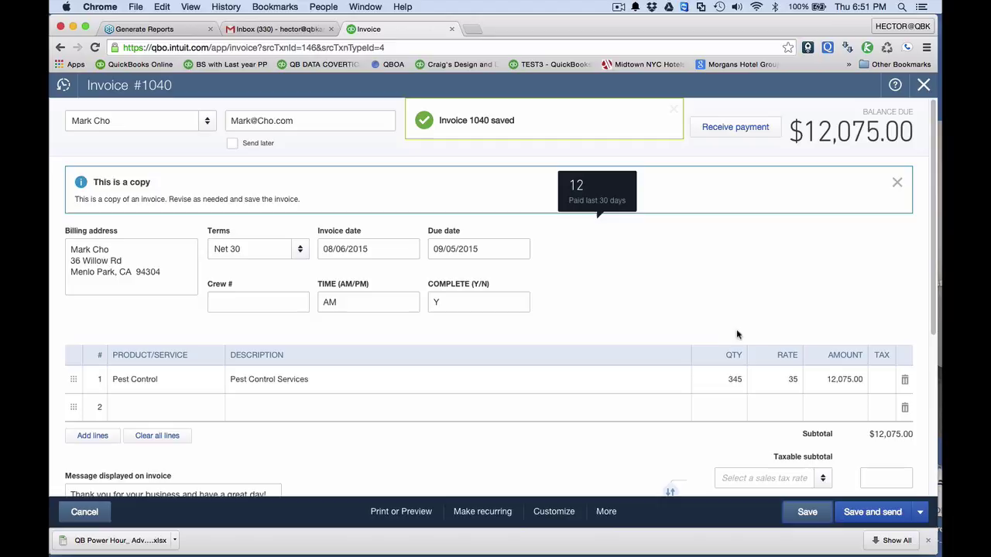
- Set the Pest Control line's rate to 56 on the copied invoice, then save and close it
{"action": "left_click", "coordinate": [776, 379]}
{"action": "type", "text": "56"}
{"action": "key", "text": "shift+Tab"}
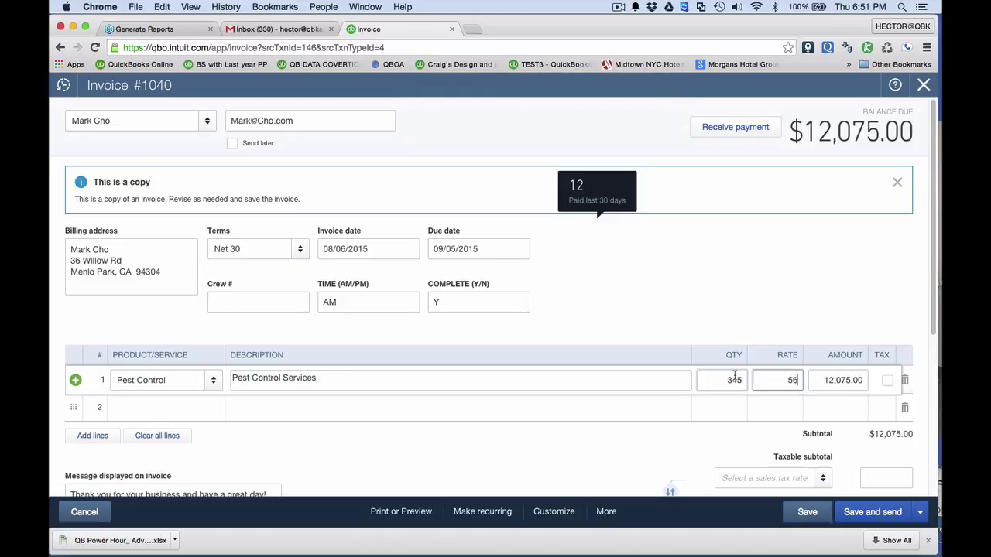
{"action": "left_click", "coordinate": [831, 174]}
{"action": "left_click", "coordinate": [923, 85]}
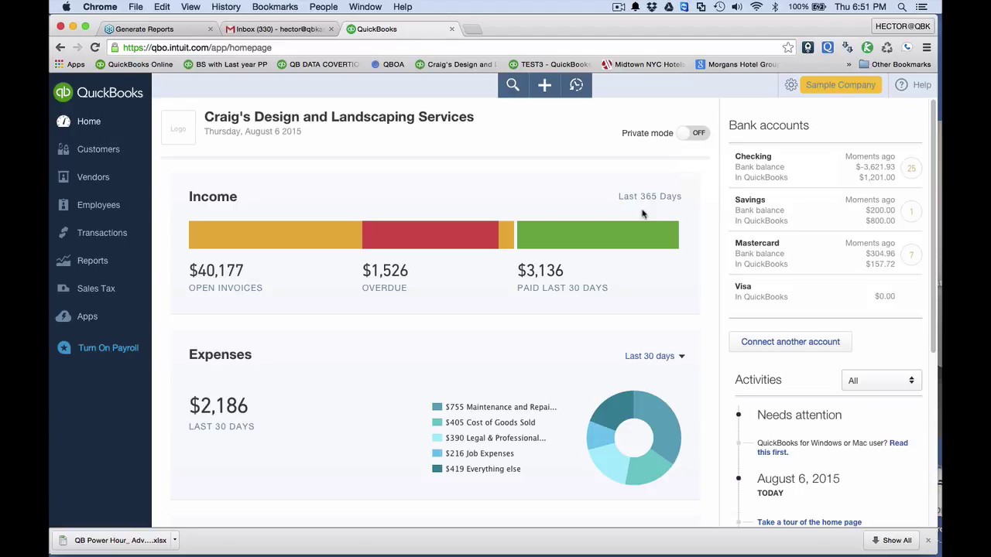
- Find the Transaction List by Date report by searching the reports for "tran", and open it
{"action": "left_click", "coordinate": [94, 263]}
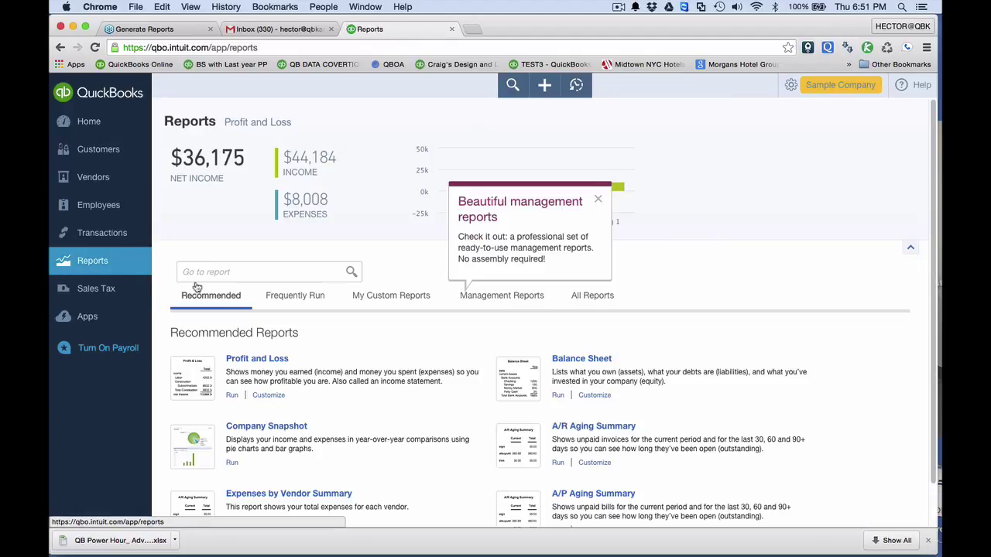
{"action": "left_click", "coordinate": [221, 312]}
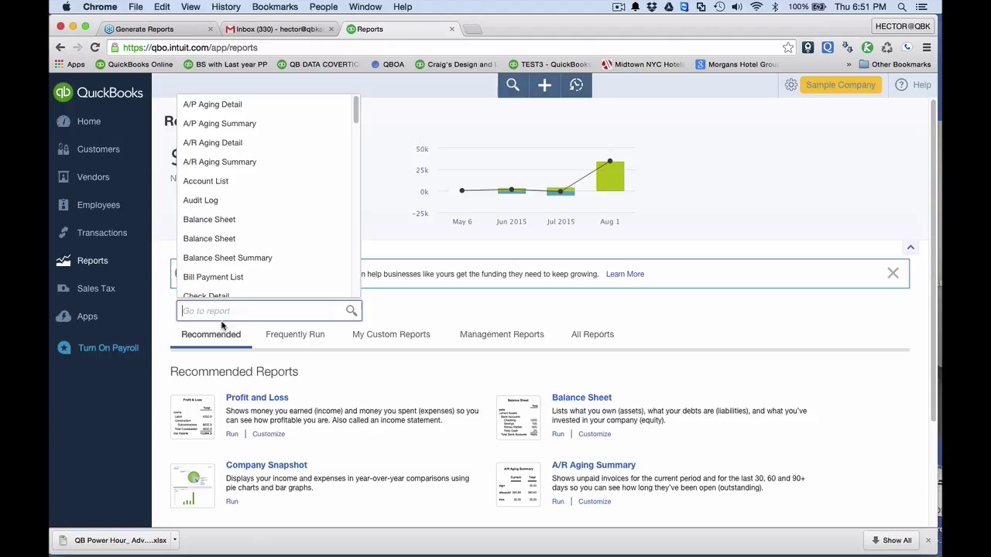
{"action": "type", "text": "trans"}
{"action": "left_click", "coordinate": [232, 373]}
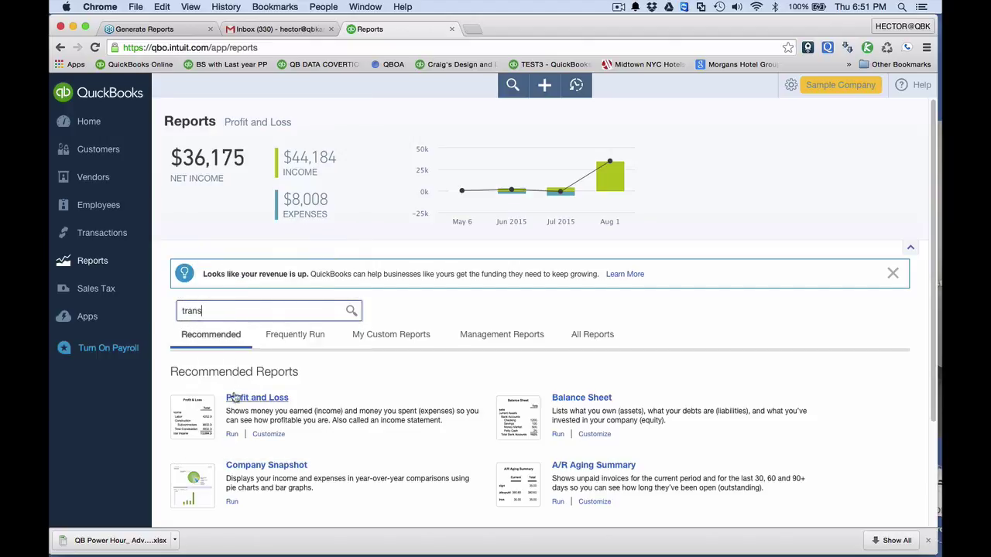
{"action": "key", "text": "BackSpace"}
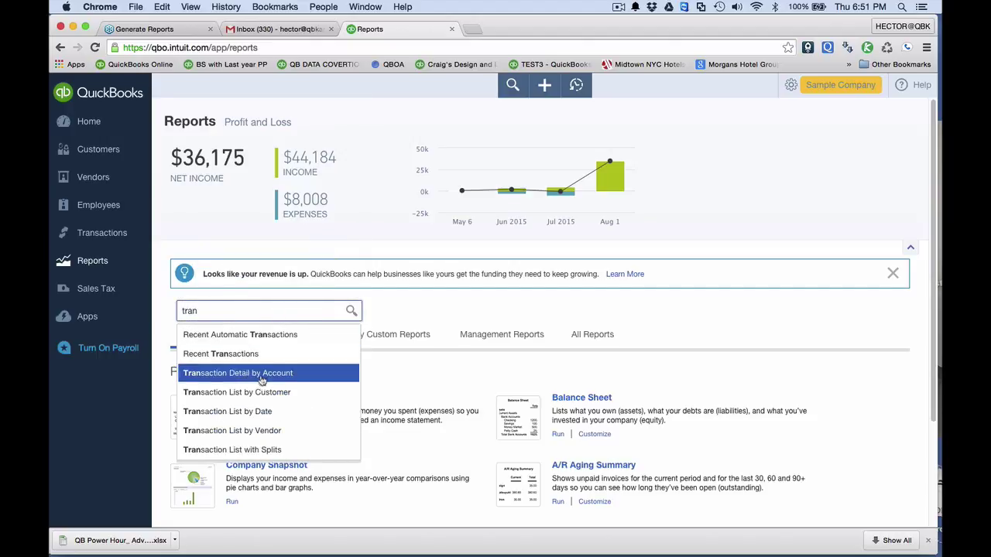
{"action": "left_click_drag", "start_coordinate": [259, 413], "coordinate": [283, 415]}
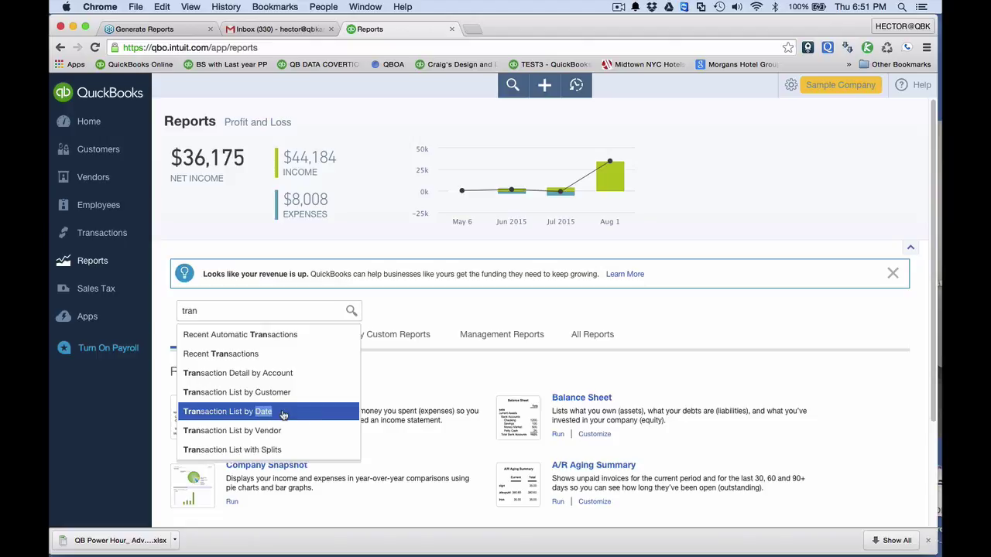
{"action": "left_click", "coordinate": [281, 414]}
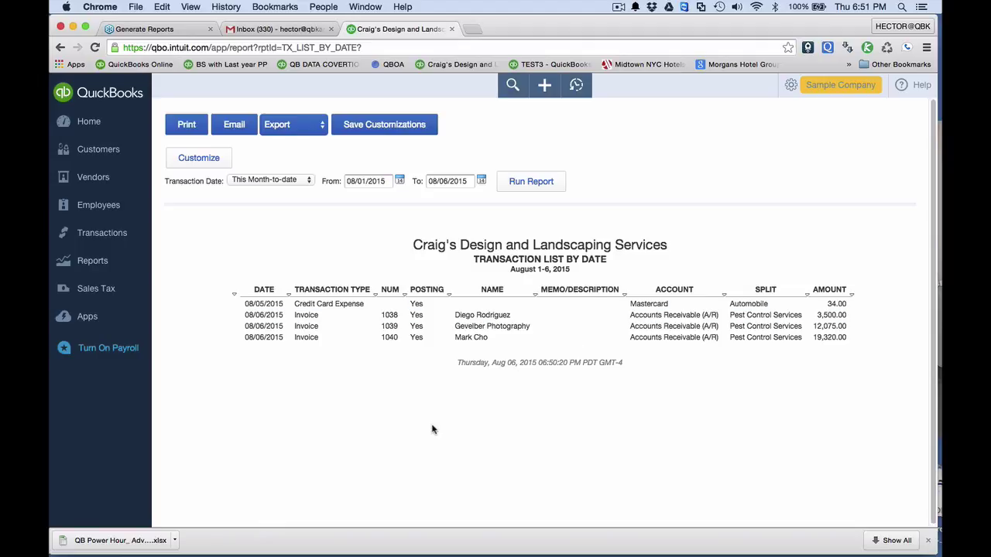
- Customize the Transaction List by Date report to include only the Invoice transaction type
{"action": "left_click", "coordinate": [205, 161]}
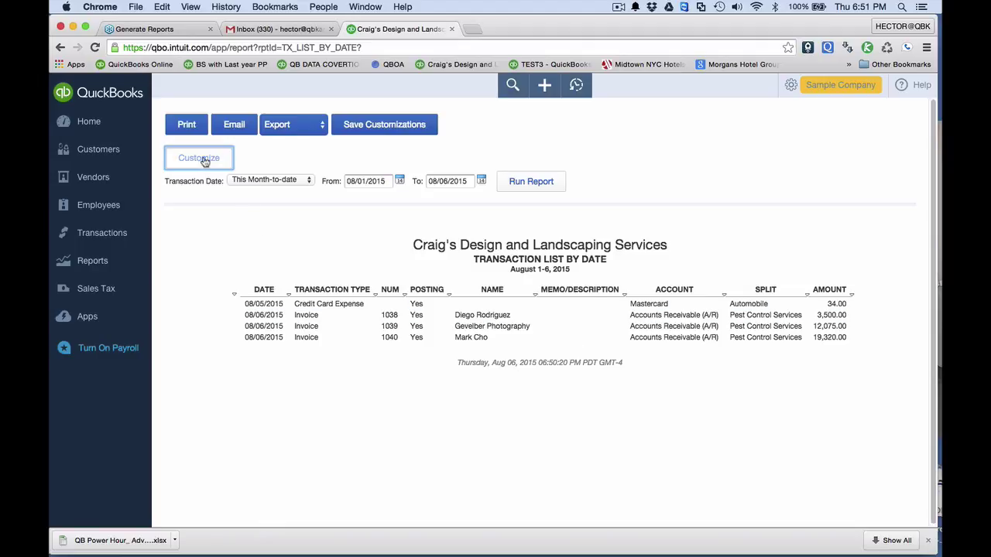
{"action": "scroll", "coordinate": [454, 317], "scroll_direction": "down", "scroll_amount": 5}
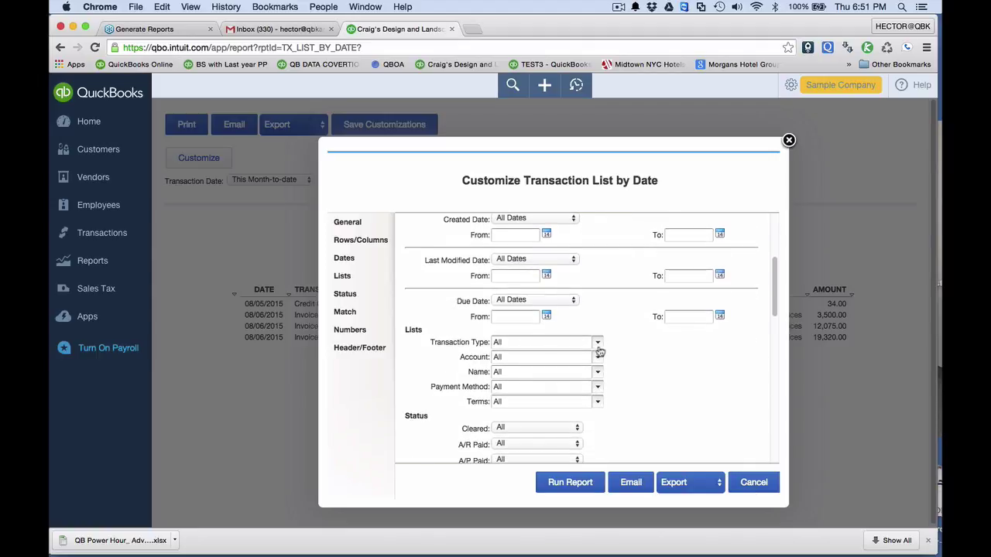
{"action": "left_click", "coordinate": [597, 342]}
{"action": "scroll", "coordinate": [595, 392], "scroll_direction": "down", "scroll_amount": 2}
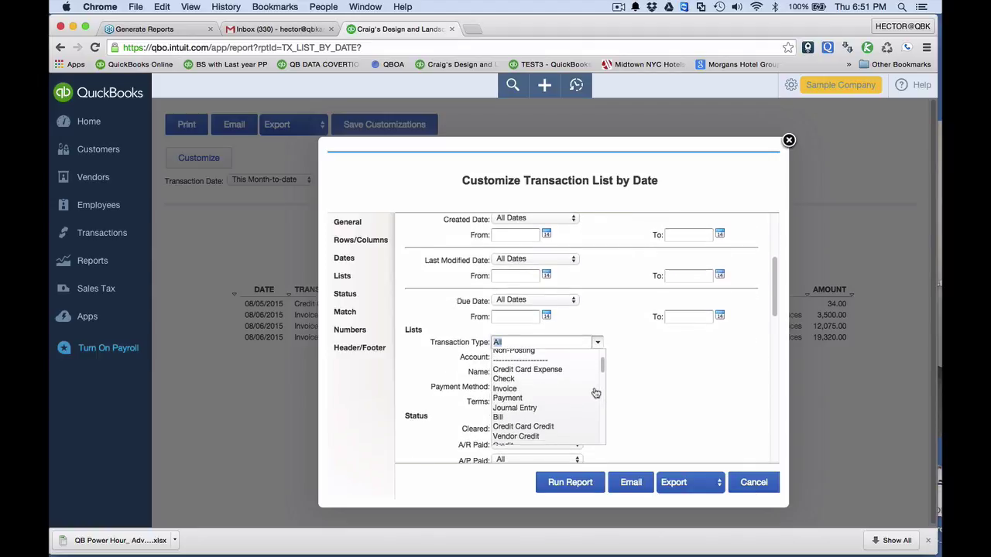
{"action": "left_click", "coordinate": [511, 389]}
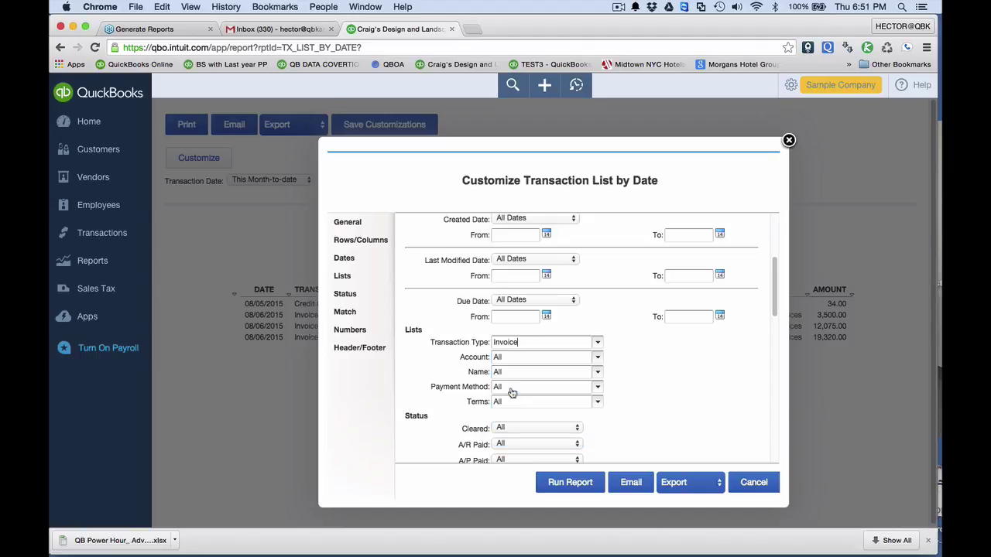
- Filter the report to match COMPLETE (Y/N) with Y and run it
{"action": "scroll", "coordinate": [641, 371], "scroll_direction": "down", "scroll_amount": 3}
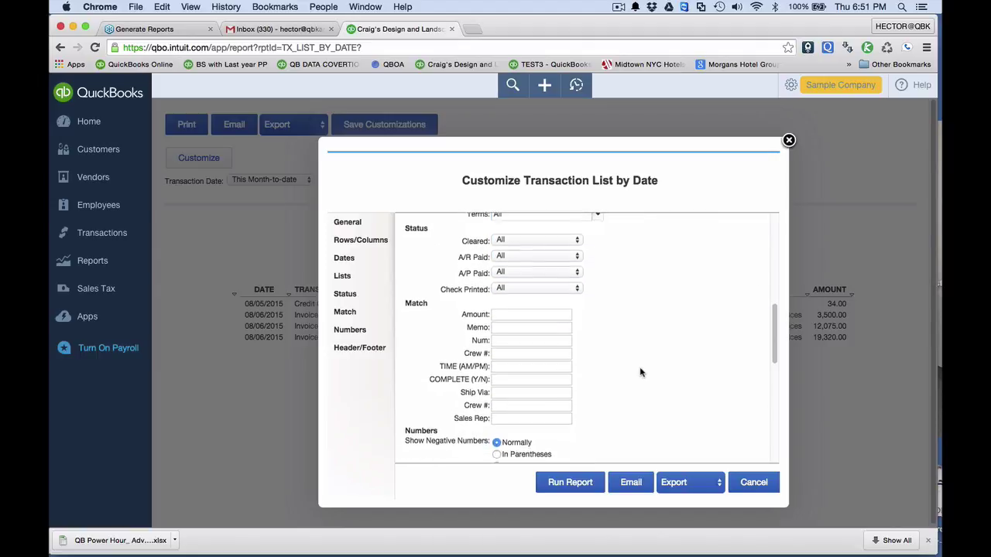
{"action": "scroll", "coordinate": [639, 373], "scroll_direction": "down", "scroll_amount": 1}
{"action": "left_click", "coordinate": [496, 358]}
{"action": "left_click", "coordinate": [497, 376]}
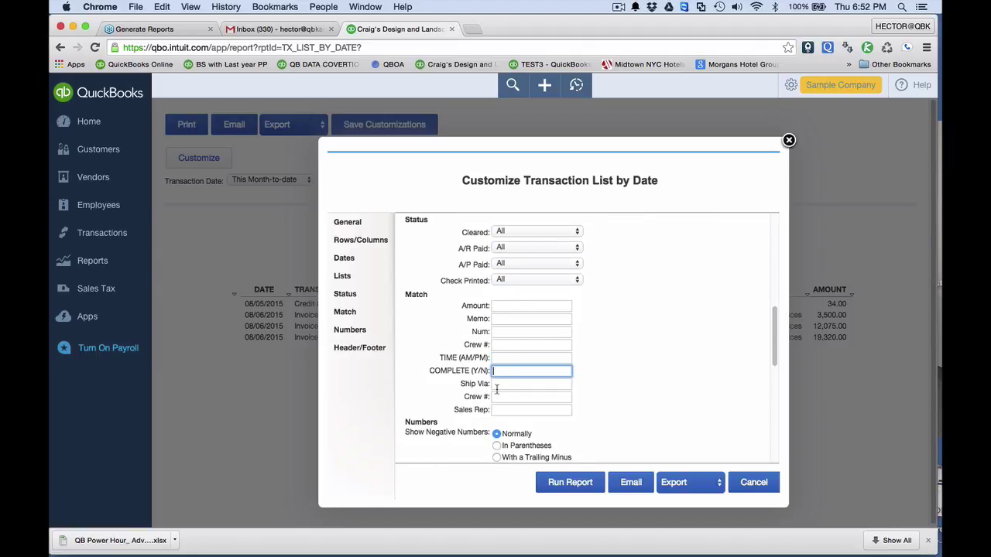
{"action": "left_click", "coordinate": [497, 390]}
{"action": "left_click", "coordinate": [502, 360]}
{"action": "left_click", "coordinate": [497, 373]}
{"action": "type", "text": "Y"}
{"action": "left_click", "coordinate": [575, 484]}
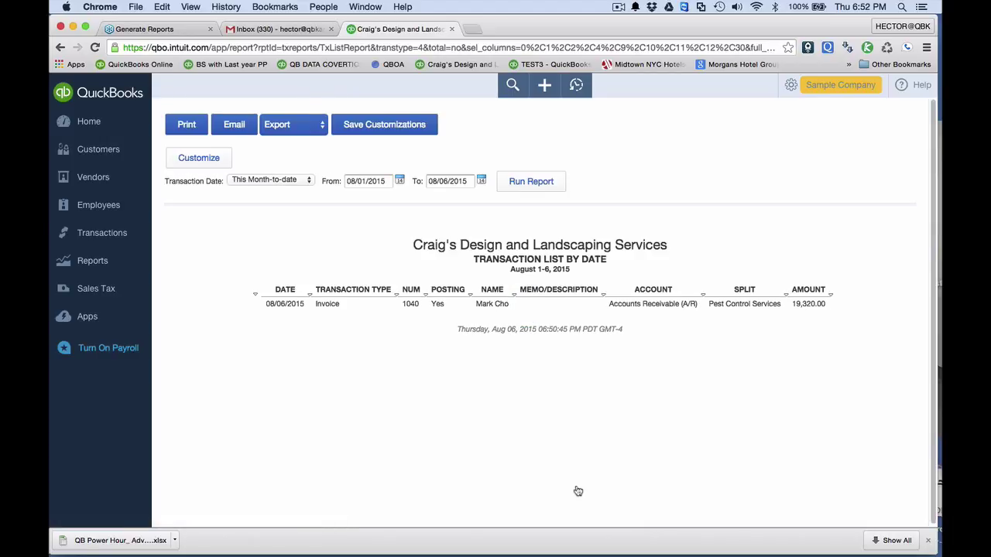
- Change the report's match filters to AM for TIME (AM/PM) and N for COMPLETE (Y/N), and run it
{"action": "left_click", "coordinate": [198, 162]}
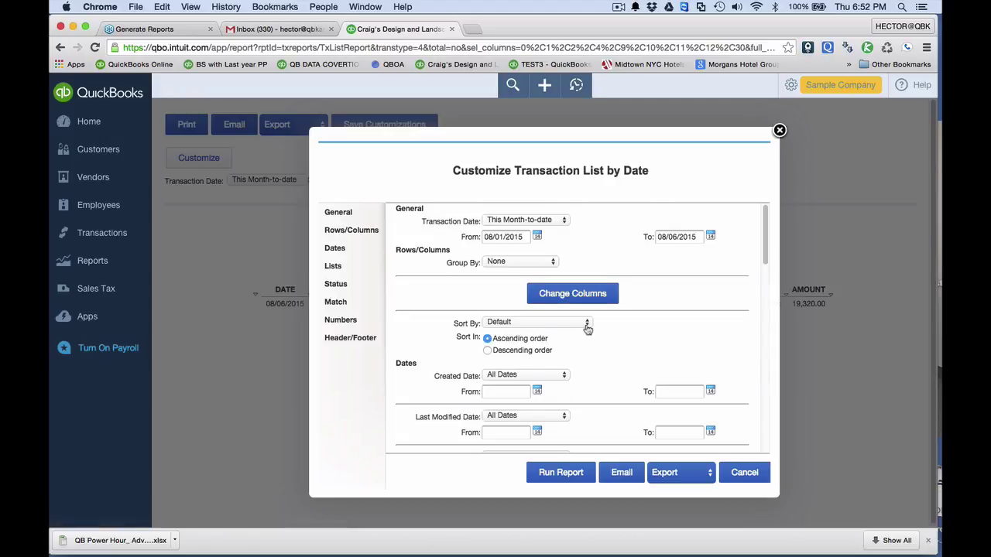
{"action": "scroll", "coordinate": [588, 329], "scroll_direction": "down", "scroll_amount": 5}
{"action": "scroll", "coordinate": [587, 328], "scroll_direction": "down", "scroll_amount": 5}
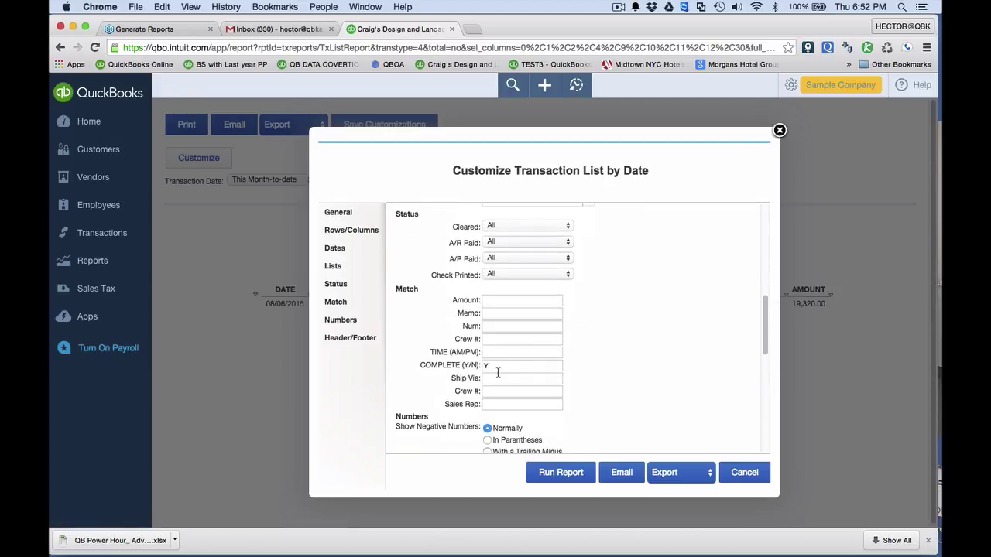
{"action": "left_click", "coordinate": [496, 367]}
{"action": "left_click", "coordinate": [499, 352]}
{"action": "key", "text": "Tab"}
{"action": "key", "text": "shift+Tab"}
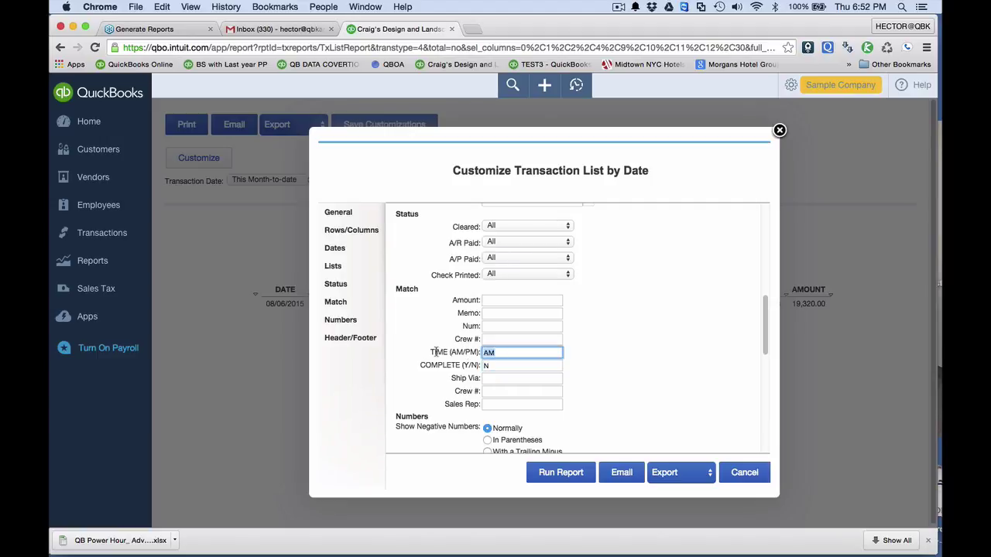
{"action": "left_click", "coordinate": [503, 357]}
{"action": "left_click", "coordinate": [561, 472]}
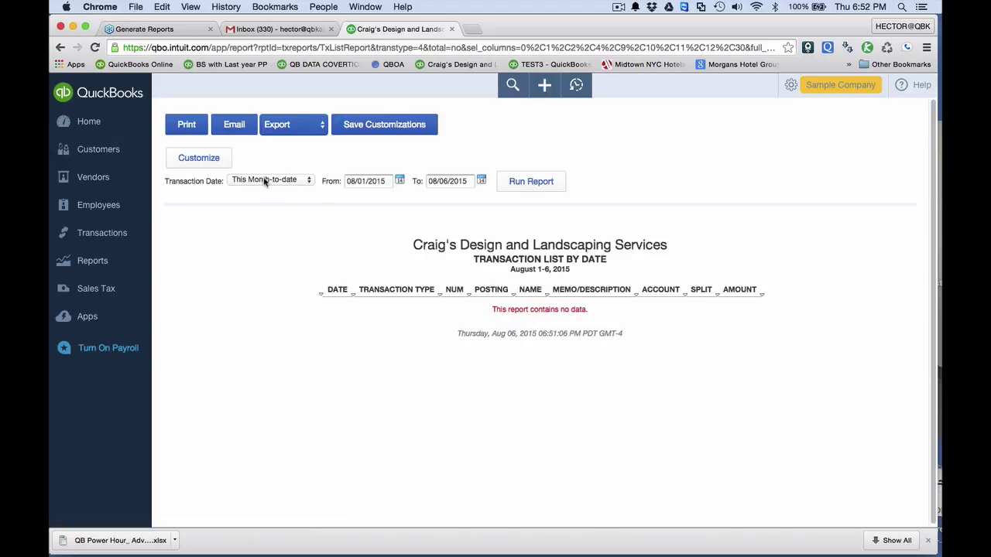
- Set the report's COMPLETE (Y/N) match filter to Y and run the report again
{"action": "left_click", "coordinate": [263, 180]}
{"action": "left_click", "coordinate": [195, 159]}
{"action": "left_click", "coordinate": [195, 160]}
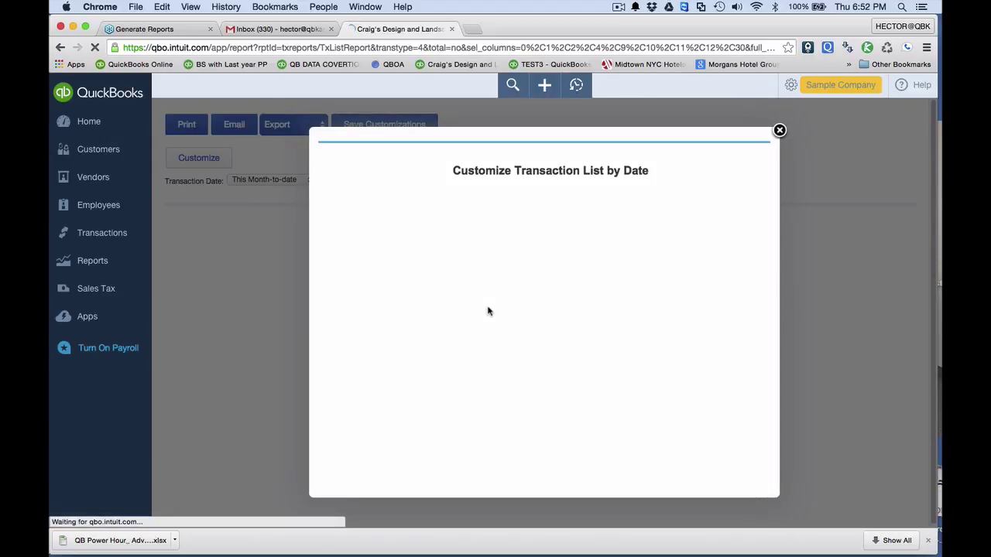
{"action": "scroll", "coordinate": [489, 309], "scroll_direction": "down", "scroll_amount": 10}
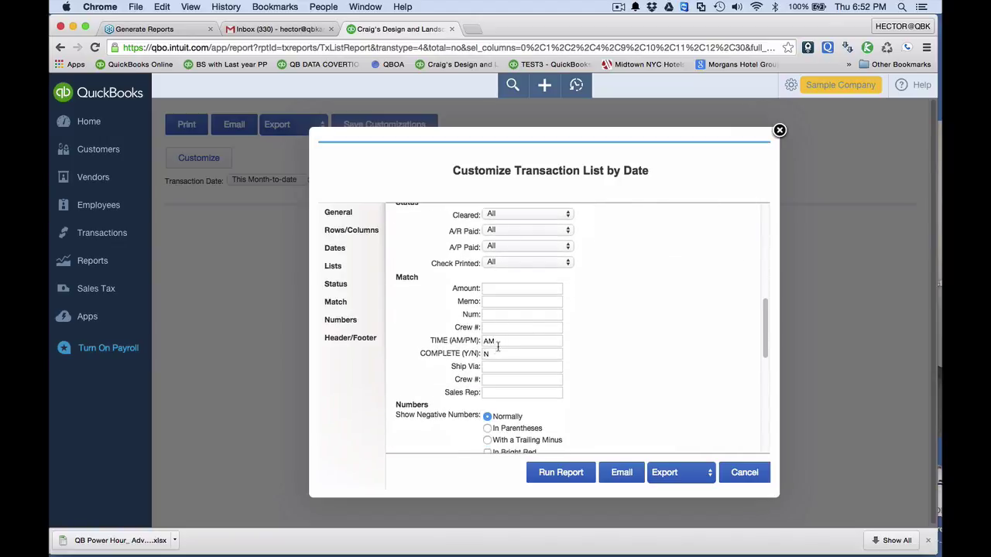
{"action": "left_click", "coordinate": [490, 354]}
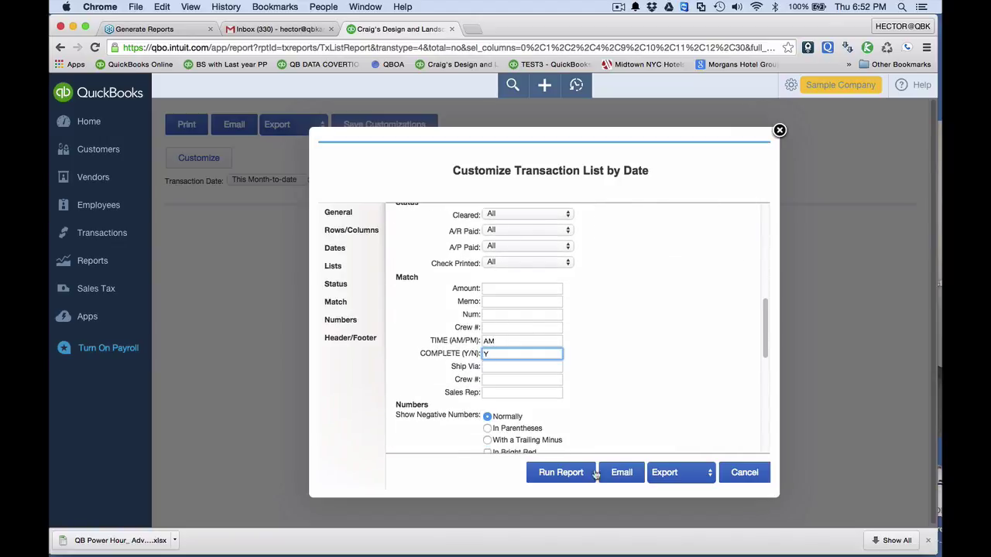
{"action": "type", "text": "Y"}
{"action": "left_click", "coordinate": [590, 473]}
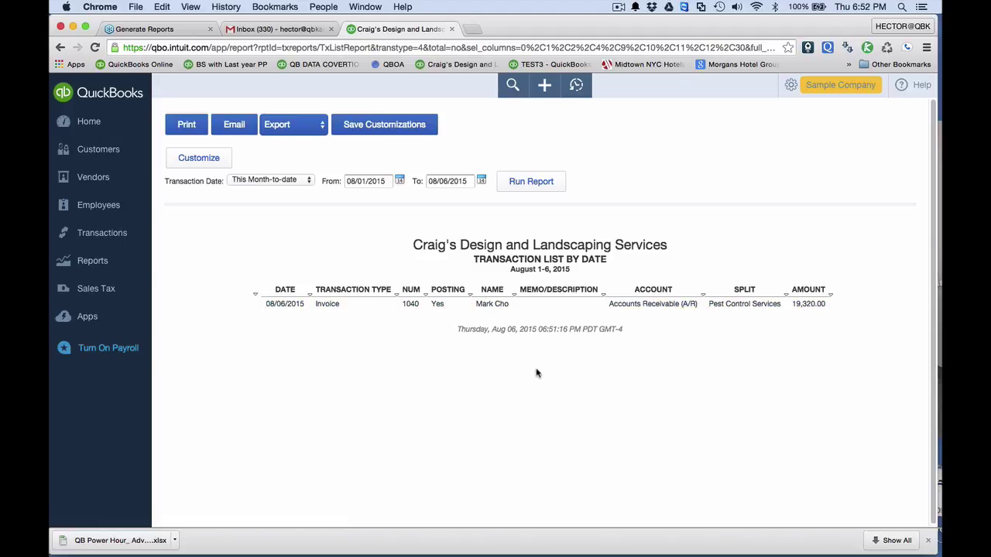
- Customize the report's columns by removing Amount, Split, Account, Posting and Transaction Type
{"action": "left_click", "coordinate": [198, 159]}
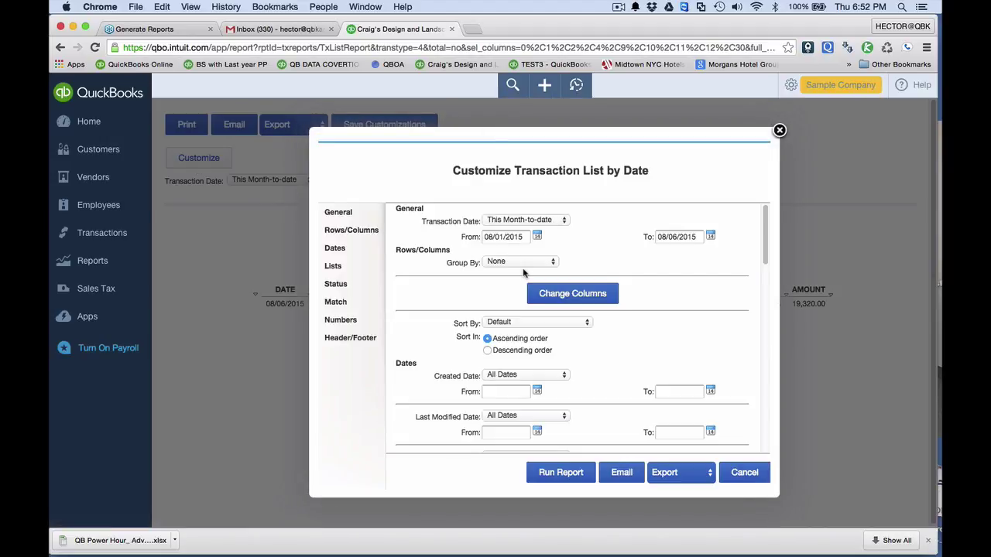
{"action": "left_click", "coordinate": [571, 293]}
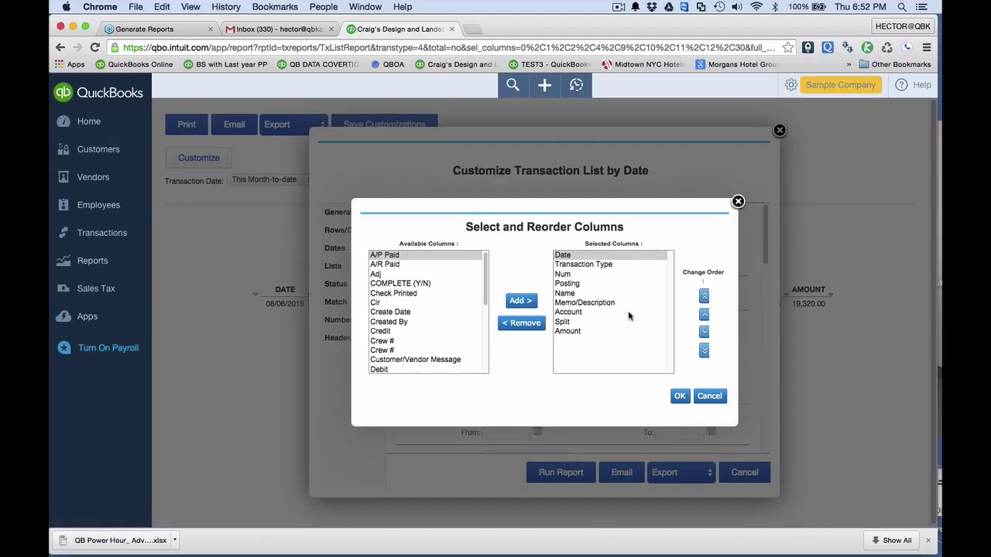
{"action": "left_click", "coordinate": [576, 334]}
{"action": "left_click", "coordinate": [527, 325]}
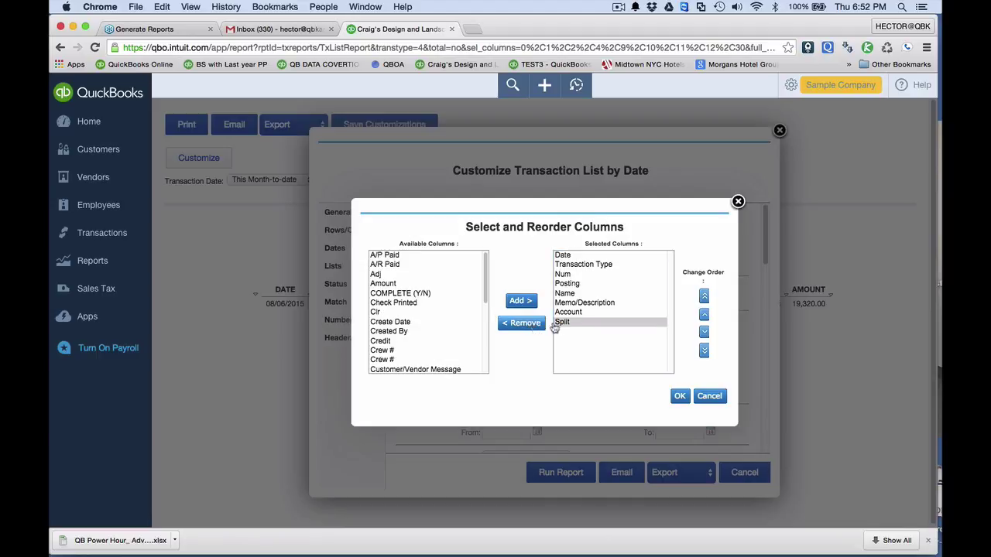
{"action": "left_click", "coordinate": [526, 325]}
{"action": "left_click", "coordinate": [525, 325]}
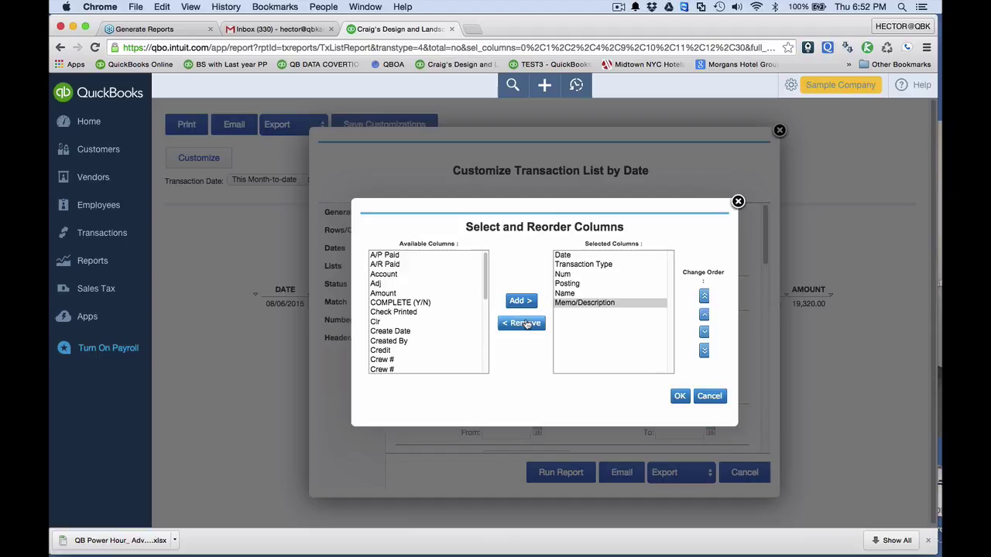
{"action": "left_click", "coordinate": [565, 283]}
{"action": "left_click", "coordinate": [526, 325]}
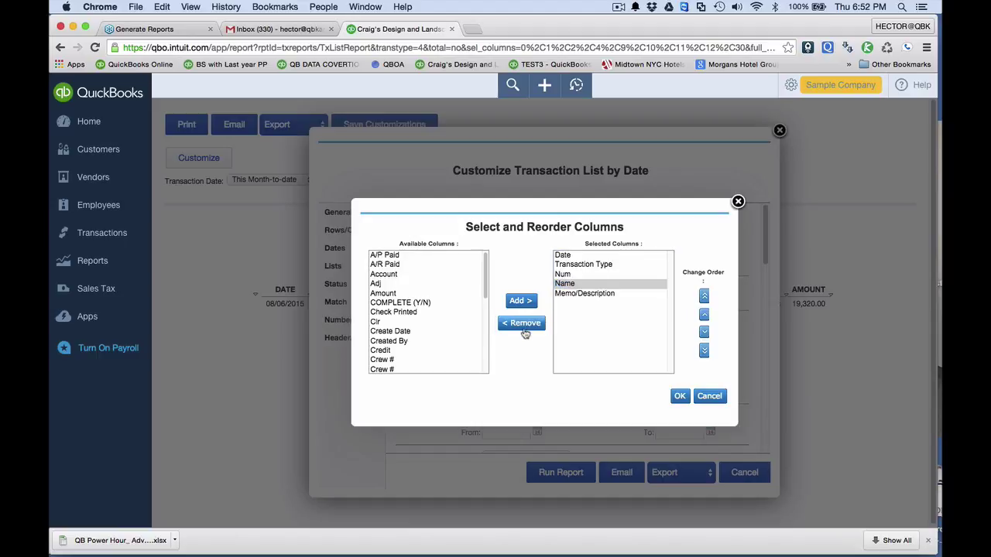
{"action": "left_click", "coordinate": [577, 264]}
{"action": "left_click", "coordinate": [525, 325]}
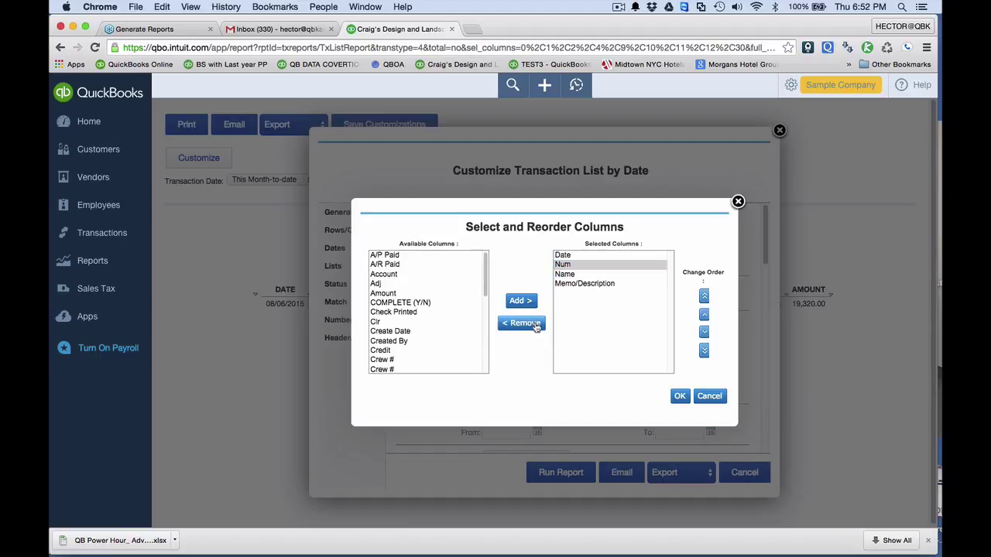
- Move the Name column ahead of Date and Num in the report's column order
{"action": "left_click", "coordinate": [571, 276]}
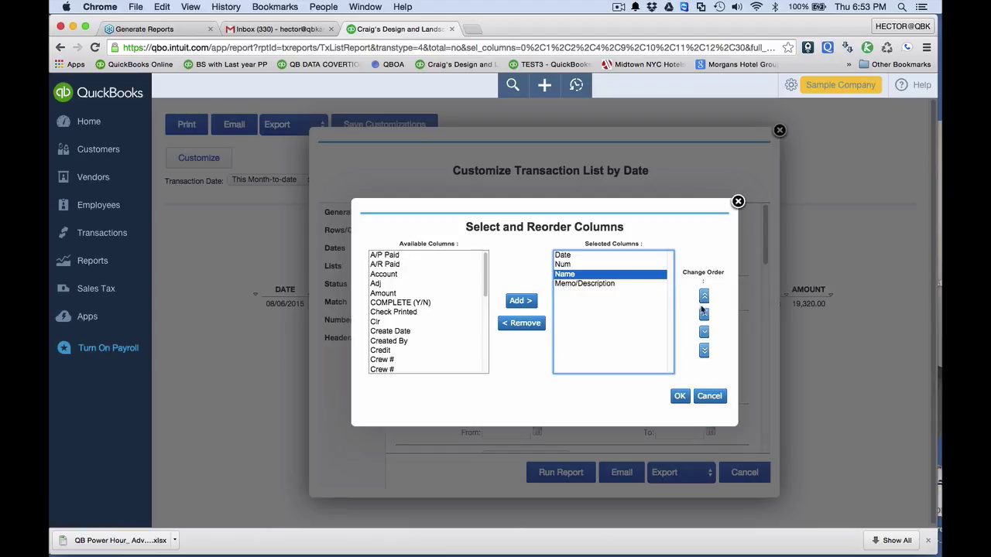
{"action": "left_click", "coordinate": [704, 315]}
{"action": "left_click", "coordinate": [704, 315]}
{"action": "left_click_drag", "start_coordinate": [576, 275], "coordinate": [578, 285]}
- Add the COMPLETE (Y/N) and TIME (AM/PM) custom fields as columns in the report
{"action": "left_click", "coordinate": [405, 305]}
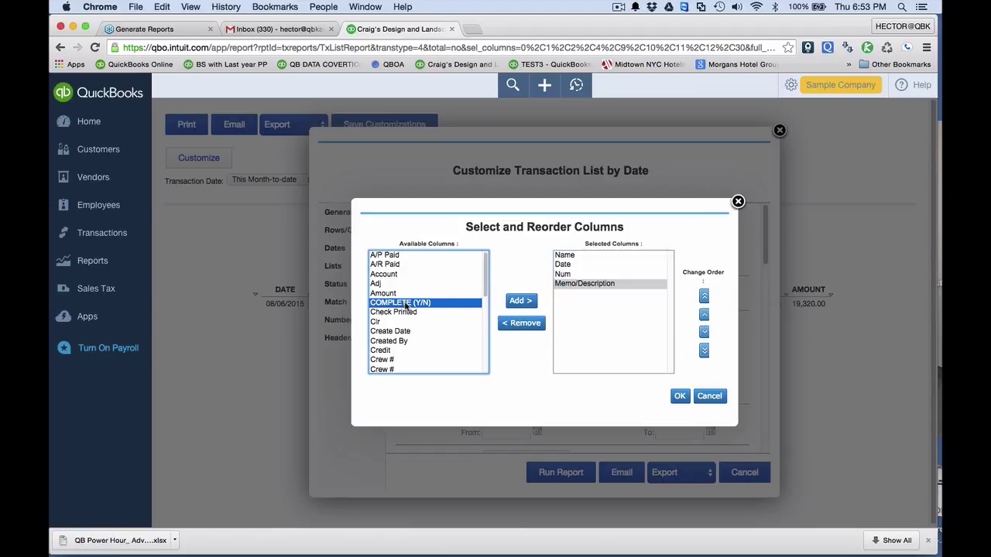
{"action": "left_click", "coordinate": [521, 302]}
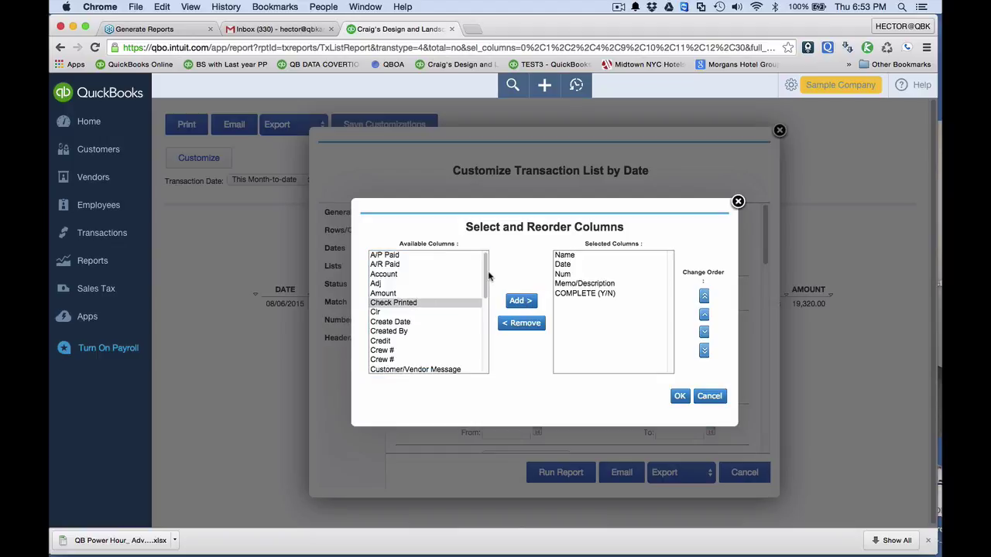
{"action": "scroll", "coordinate": [484, 298], "scroll_direction": "down", "scroll_amount": 2}
{"action": "left_click_drag", "start_coordinate": [484, 298], "coordinate": [492, 360]}
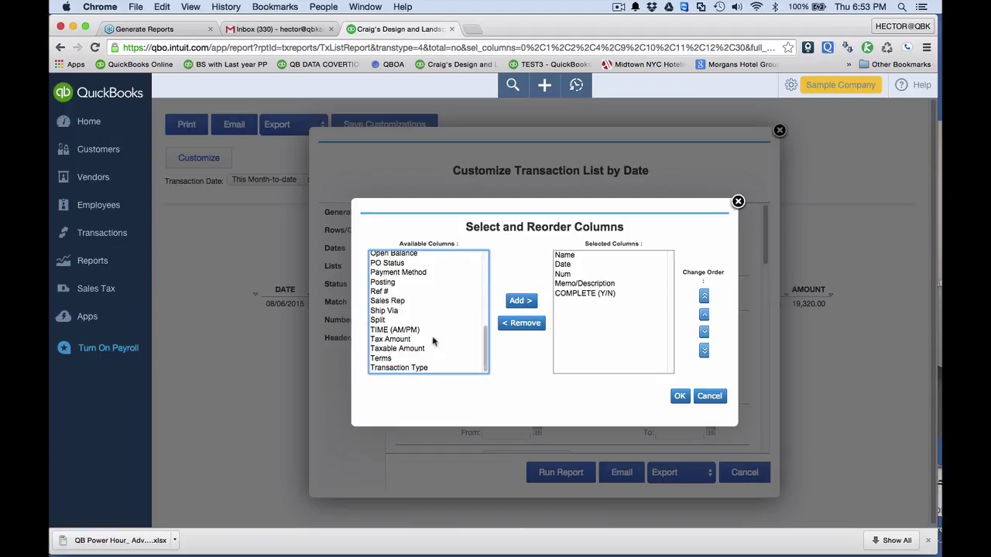
{"action": "left_click", "coordinate": [395, 330]}
{"action": "left_click", "coordinate": [520, 300]}
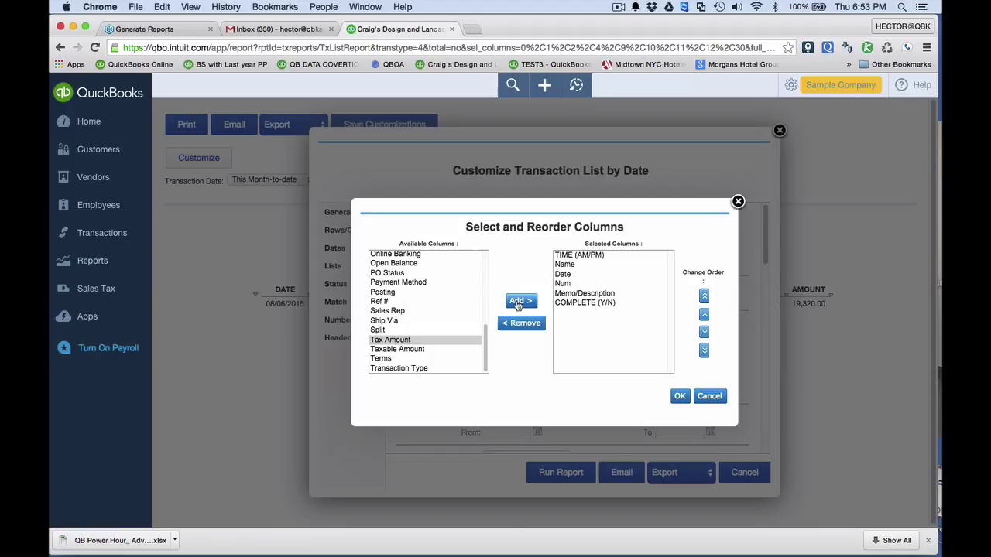
- Move the TIME (AM/PM) column to just ahead of COMPLETE (Y/N) in the report's column order and accept the column selection
{"action": "left_click", "coordinate": [582, 257]}
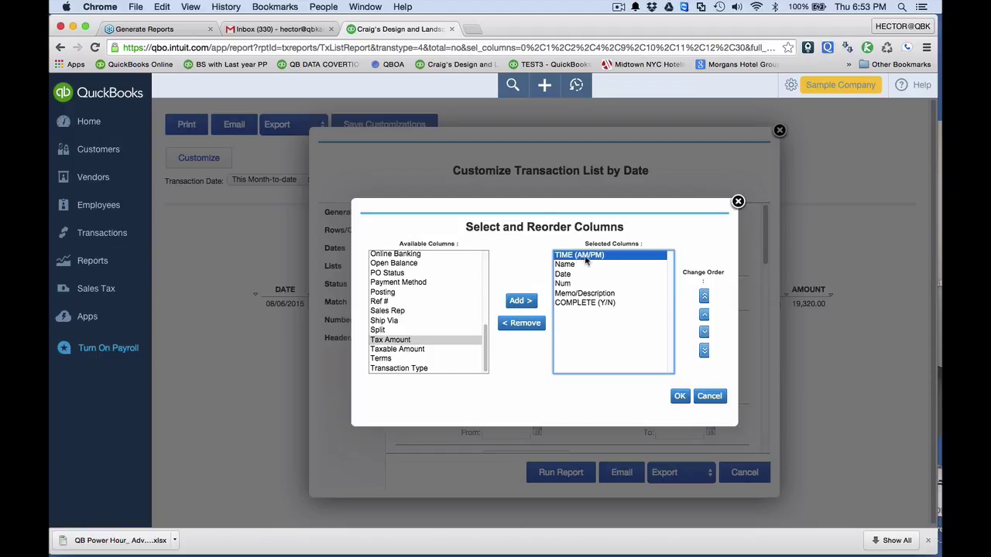
{"action": "left_click", "coordinate": [704, 332]}
{"action": "left_click", "coordinate": [704, 332]}
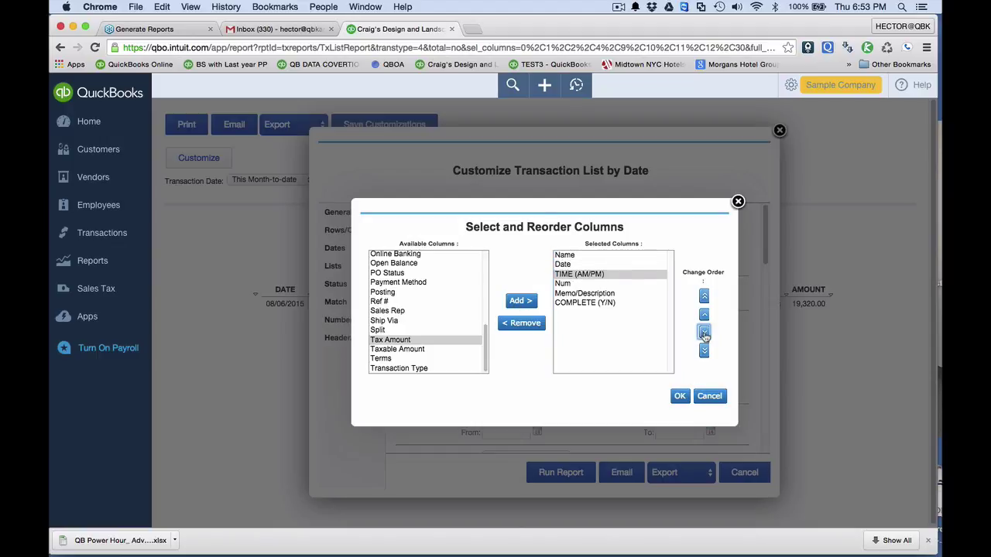
{"action": "left_click", "coordinate": [704, 332]}
{"action": "left_click", "coordinate": [705, 332]}
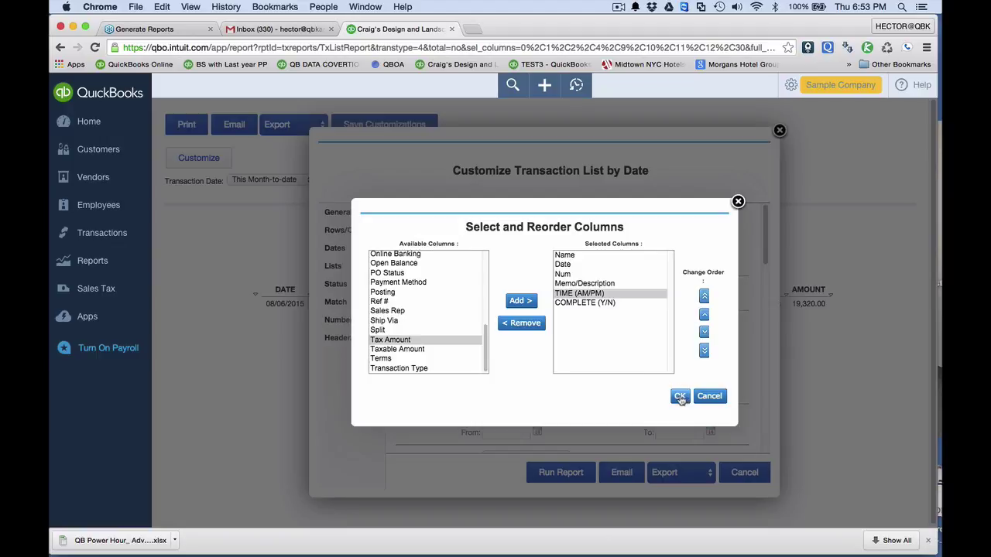
{"action": "left_click", "coordinate": [679, 395]}
- Clear the report's TIME (AM/PM) and COMPLETE (Y/N) match filters and run the report
{"action": "scroll", "coordinate": [609, 319], "scroll_direction": "down", "scroll_amount": 10}
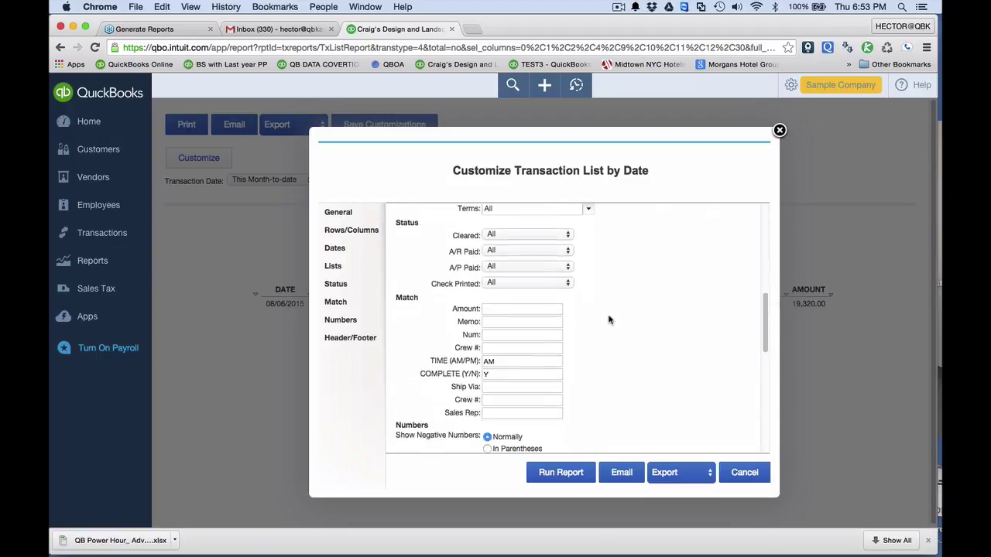
{"action": "left_click", "coordinate": [502, 349]}
{"action": "key", "text": "BackSpace"}
{"action": "key", "text": "BackSpace"}
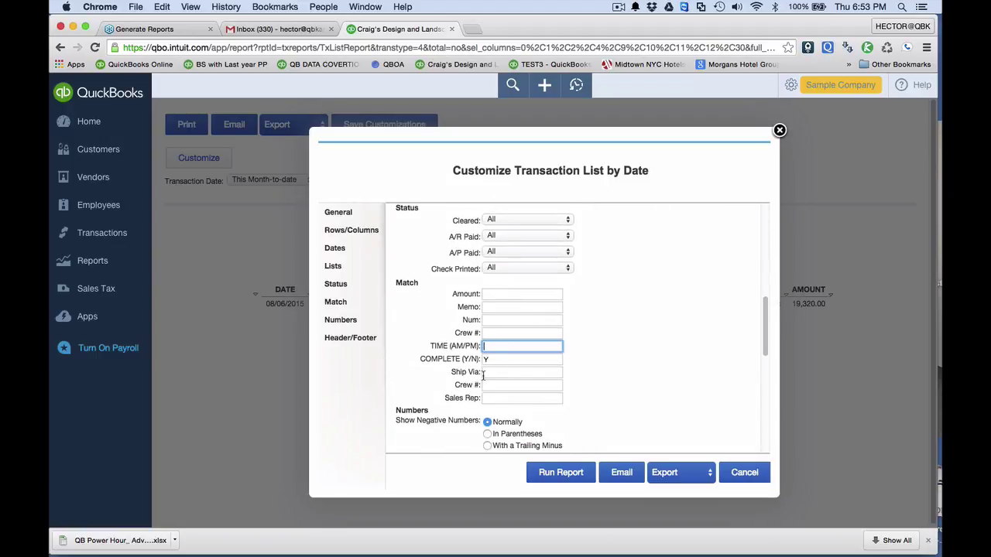
{"action": "key", "text": "Tab"}
{"action": "key", "text": "BackSpace"}
{"action": "left_click", "coordinate": [559, 473]}
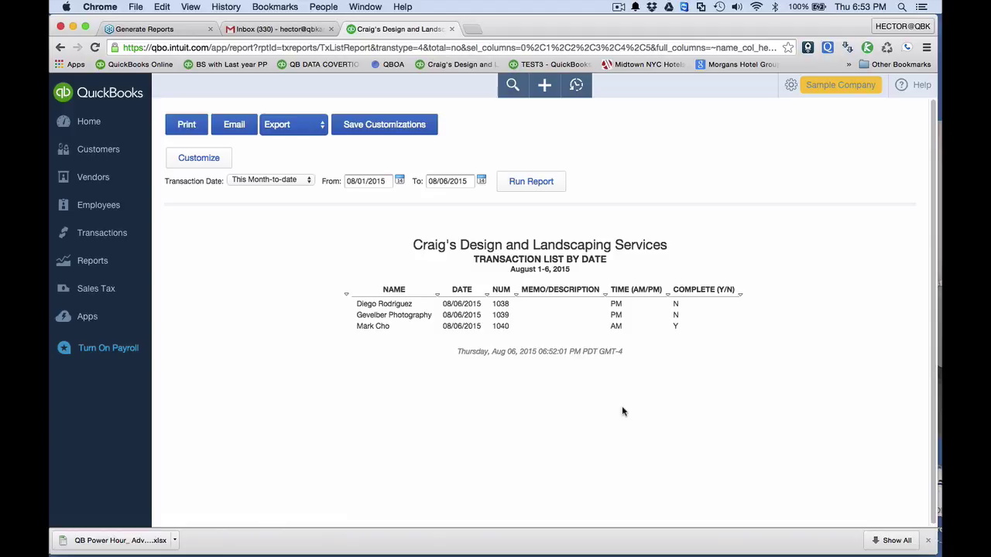
- Add the statement memo "waiting for part" to the Gevelber Photography invoice, save it and return to the report
{"action": "left_click", "coordinate": [396, 317]}
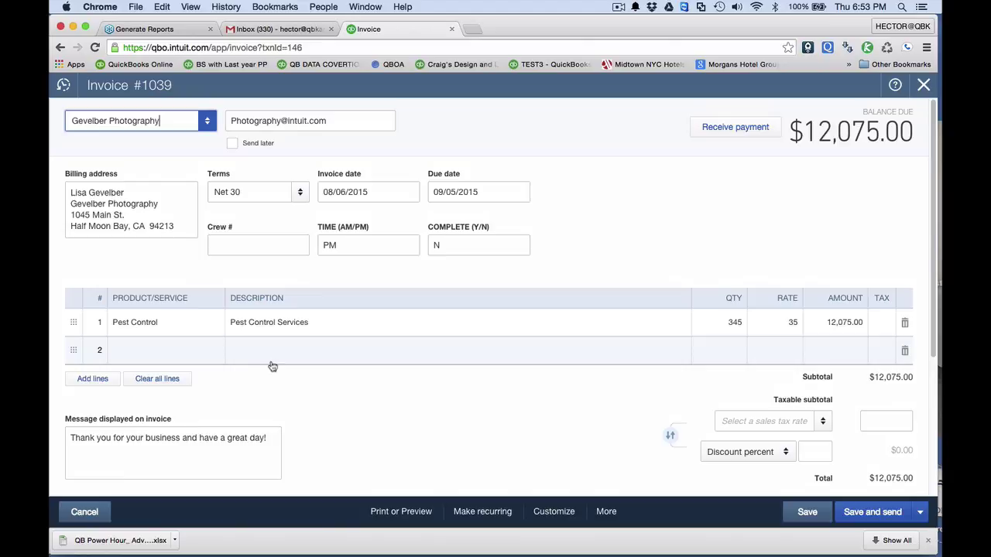
{"action": "scroll", "coordinate": [247, 387], "scroll_direction": "down", "scroll_amount": 3}
{"action": "scroll", "coordinate": [221, 411], "scroll_direction": "down", "scroll_amount": 2}
{"action": "left_click", "coordinate": [129, 374]}
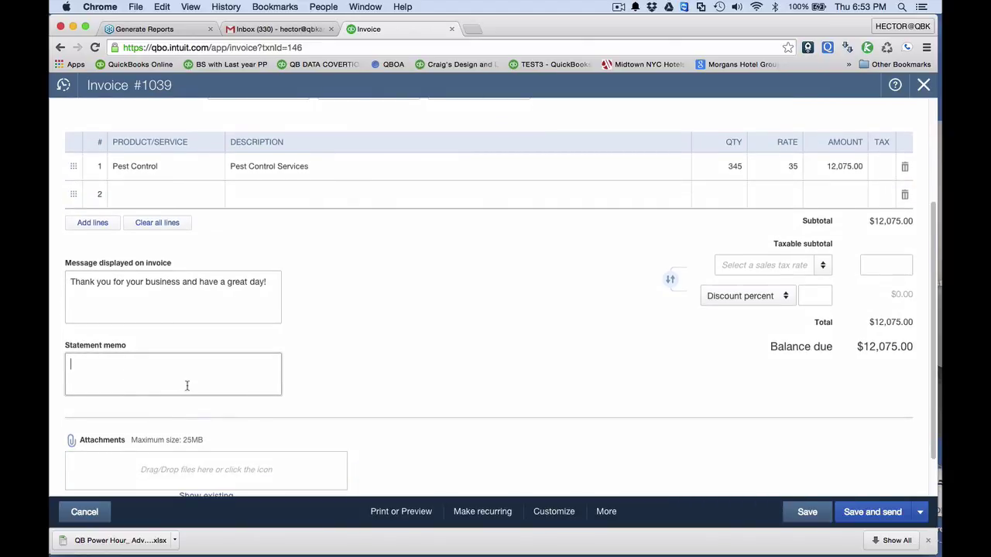
{"action": "scroll", "coordinate": [186, 385], "scroll_direction": "up", "scroll_amount": 3}
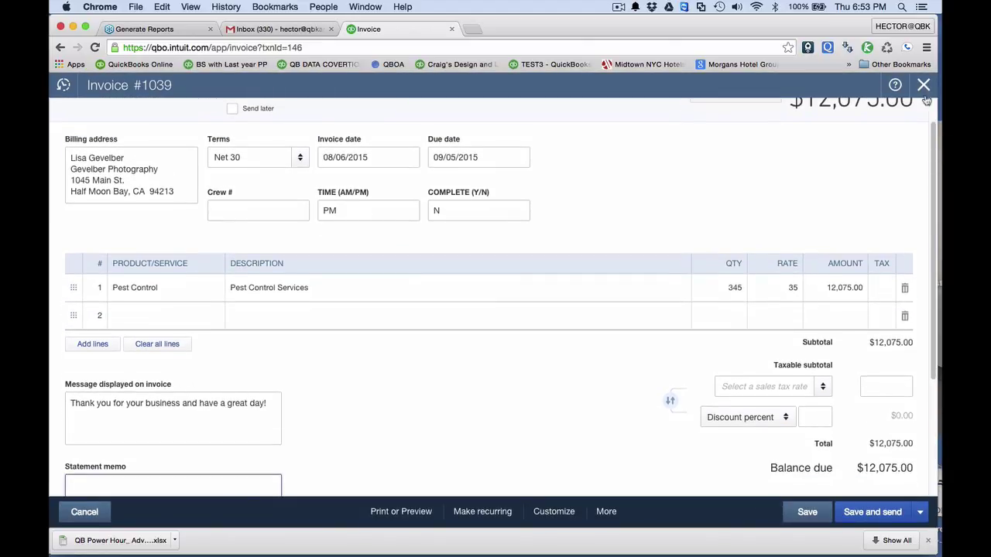
{"action": "scroll", "coordinate": [247, 449], "scroll_direction": "down", "scroll_amount": 4}
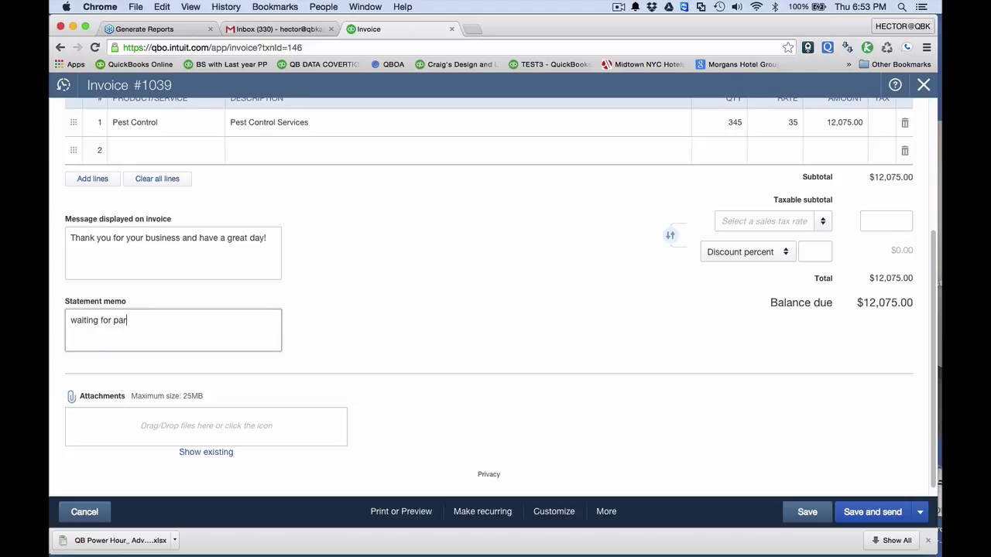
{"action": "type", "text": "t"}
{"action": "left_click", "coordinate": [807, 512]}
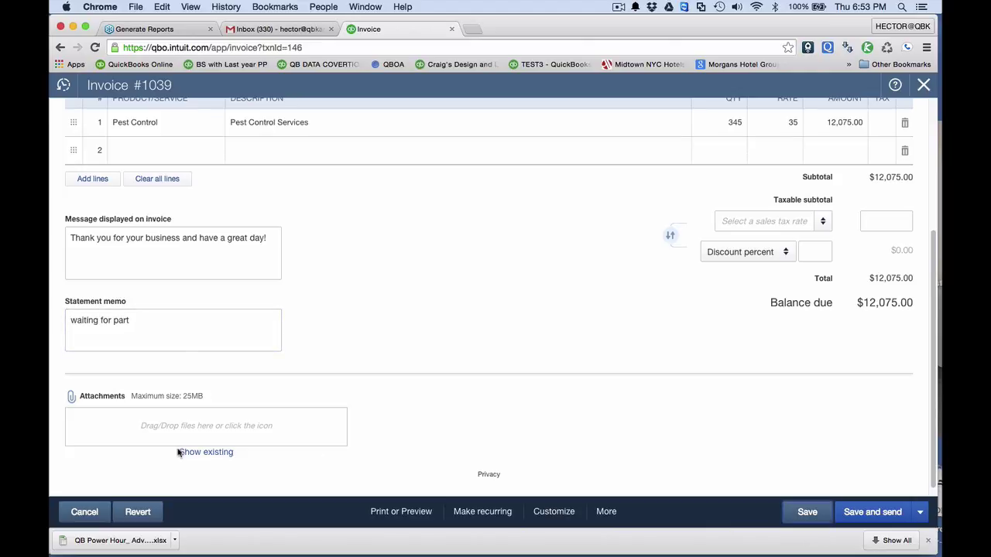
{"action": "left_click", "coordinate": [923, 85]}
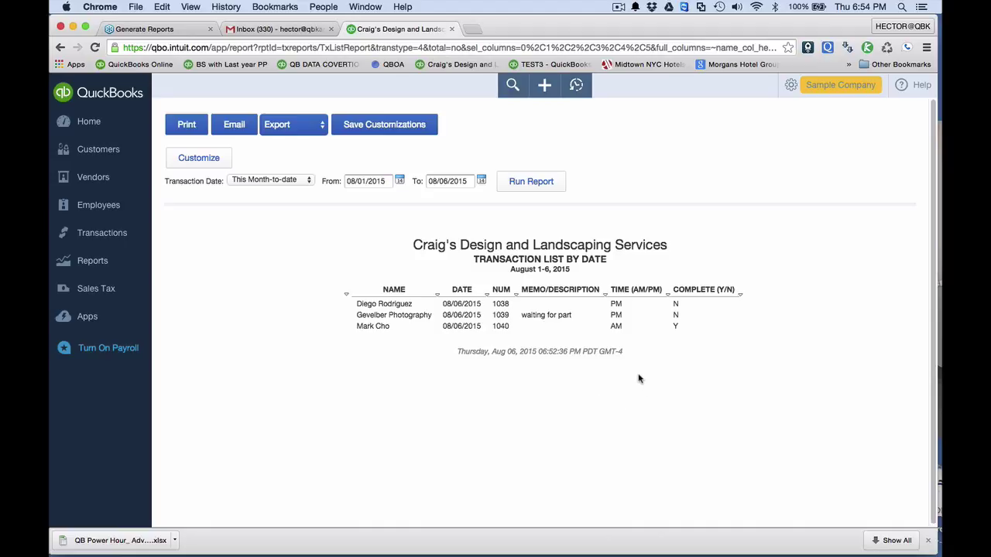
{"action": "left_click", "coordinate": [541, 317]}
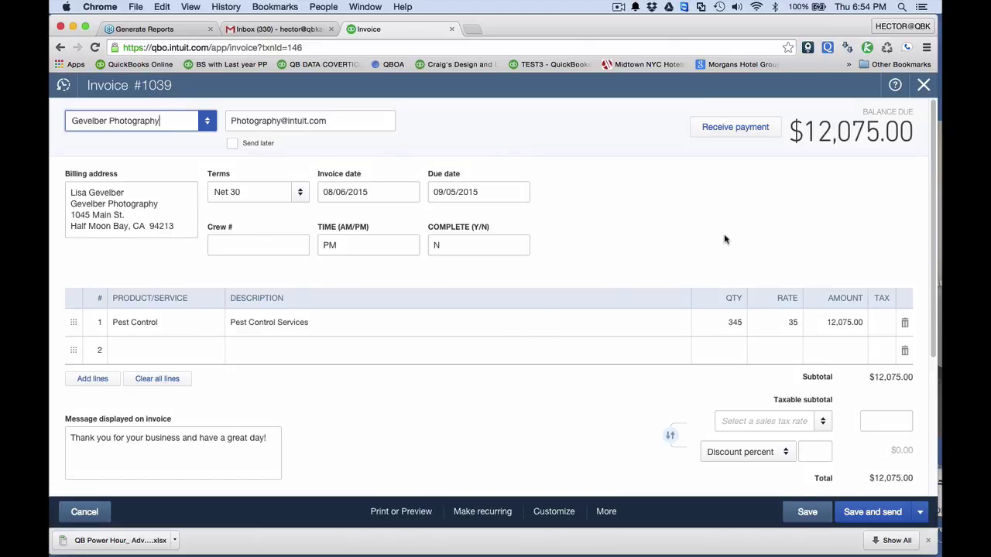
{"action": "left_click", "coordinate": [923, 85]}
- Turn on Shipping in the sales form content of the company's sales settings and save the change
{"action": "left_click", "coordinate": [791, 91]}
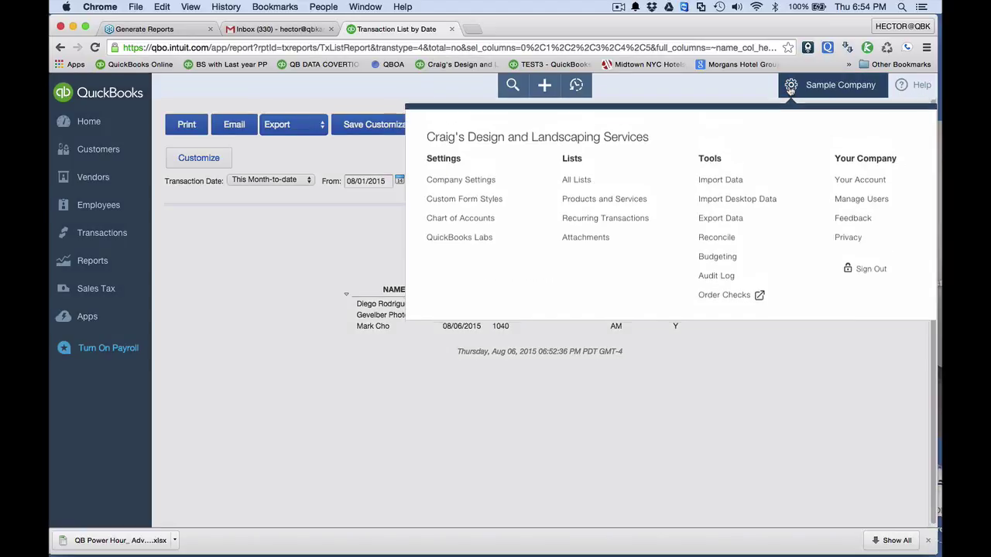
{"action": "left_click", "coordinate": [463, 201]}
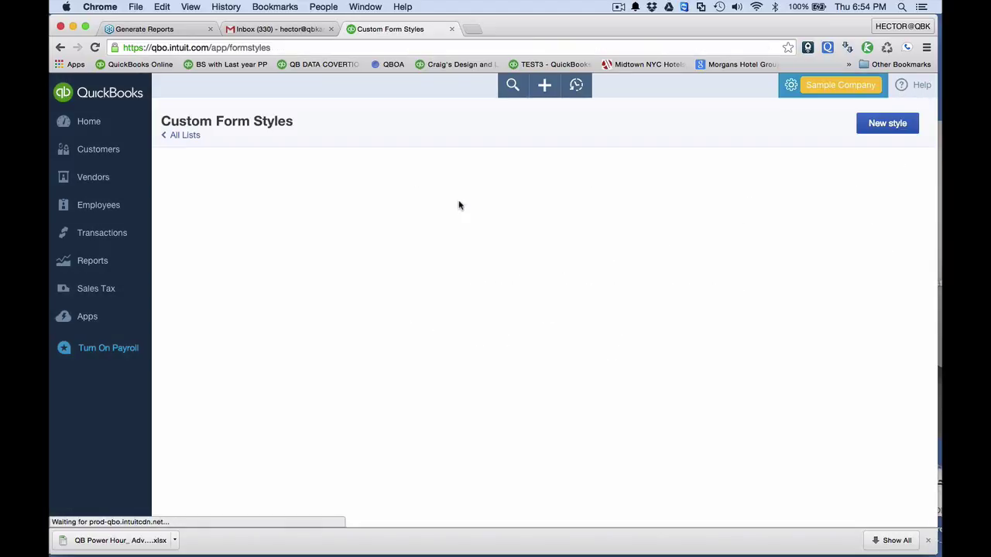
{"action": "left_click", "coordinate": [787, 89]}
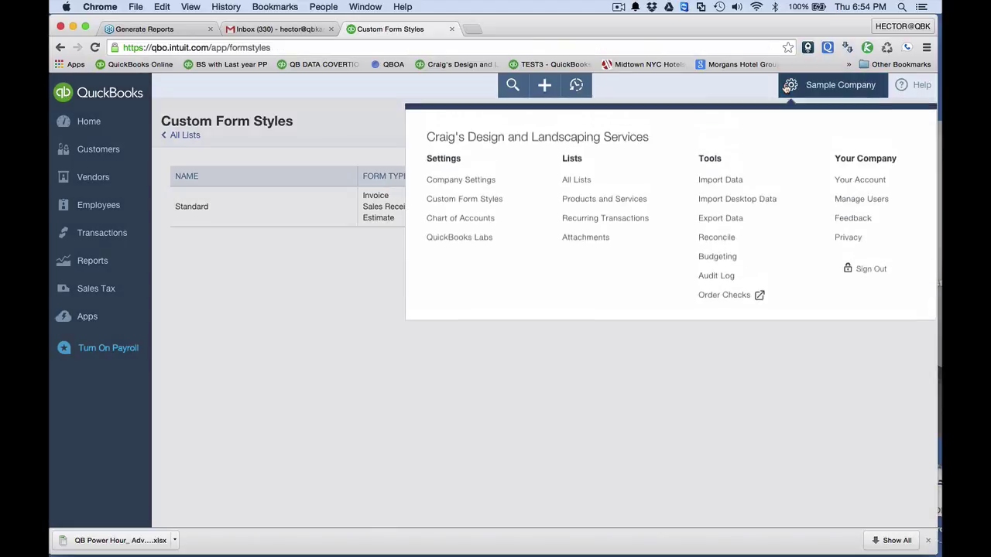
{"action": "left_click", "coordinate": [478, 183]}
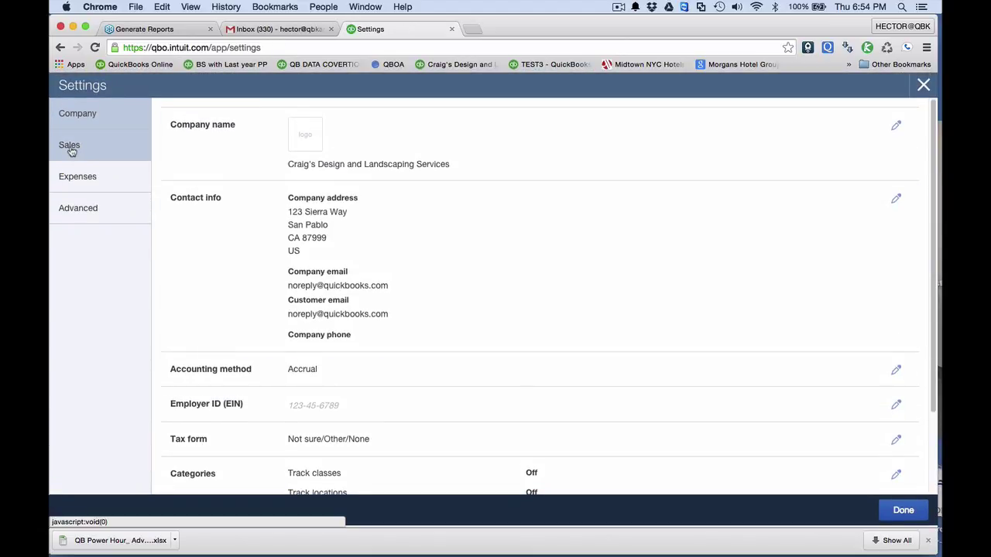
{"action": "left_click", "coordinate": [70, 150]}
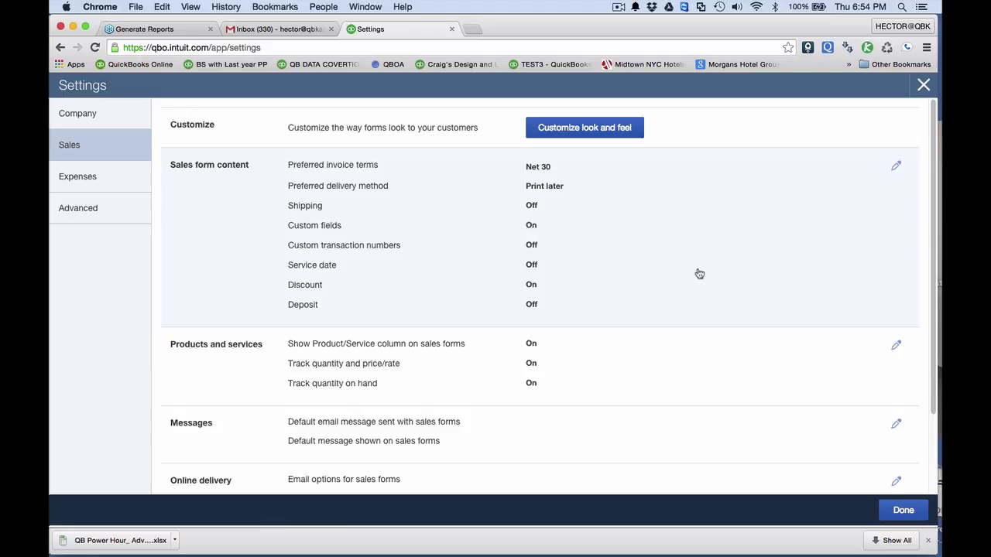
{"action": "scroll", "coordinate": [699, 273], "scroll_direction": "down", "scroll_amount": 3}
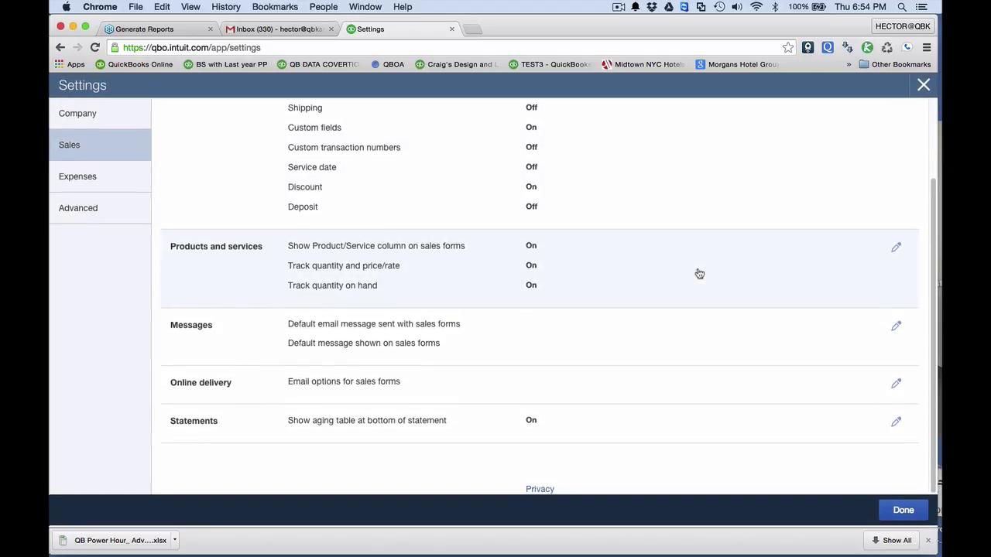
{"action": "scroll", "coordinate": [697, 271], "scroll_direction": "up", "scroll_amount": 3}
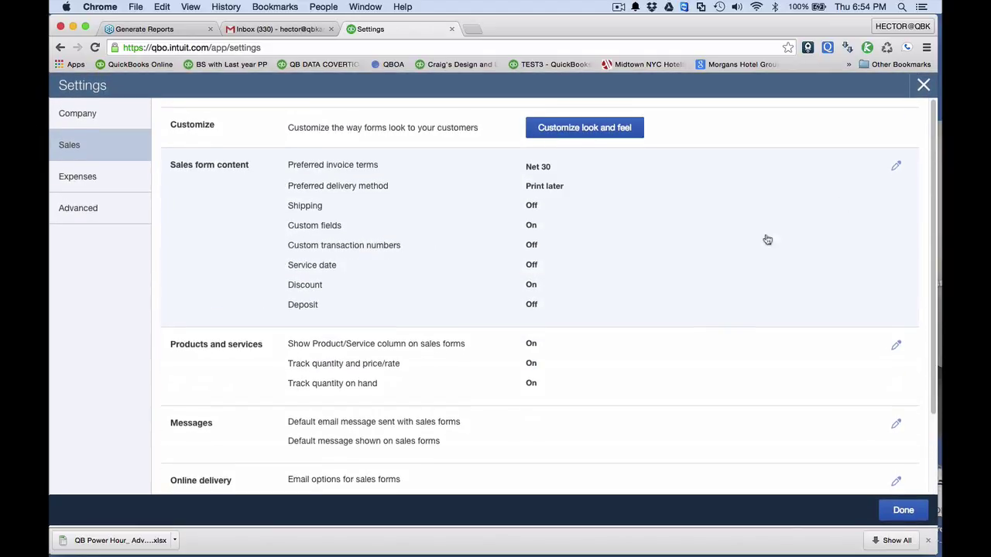
{"action": "left_click", "coordinate": [897, 165]}
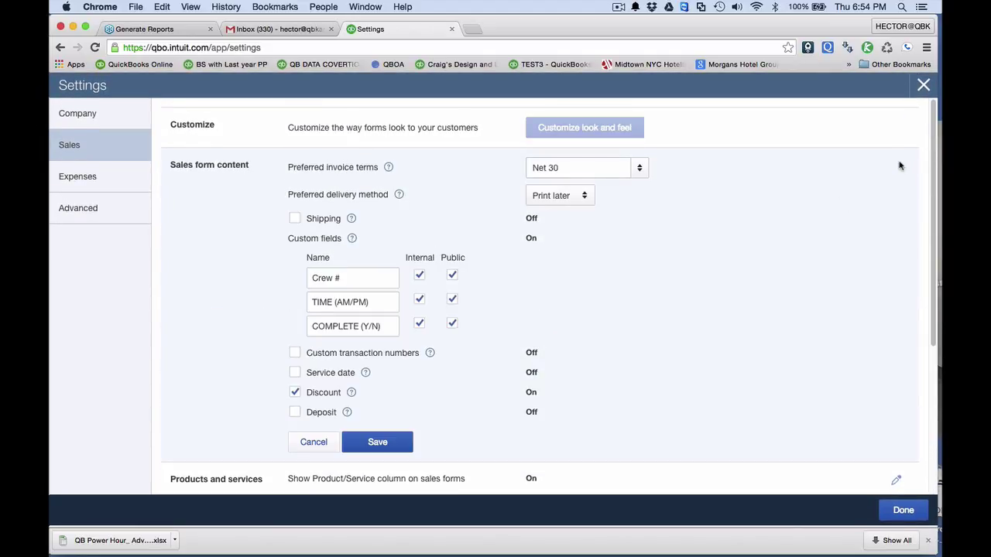
{"action": "left_click", "coordinate": [295, 219]}
{"action": "left_click", "coordinate": [350, 218]}
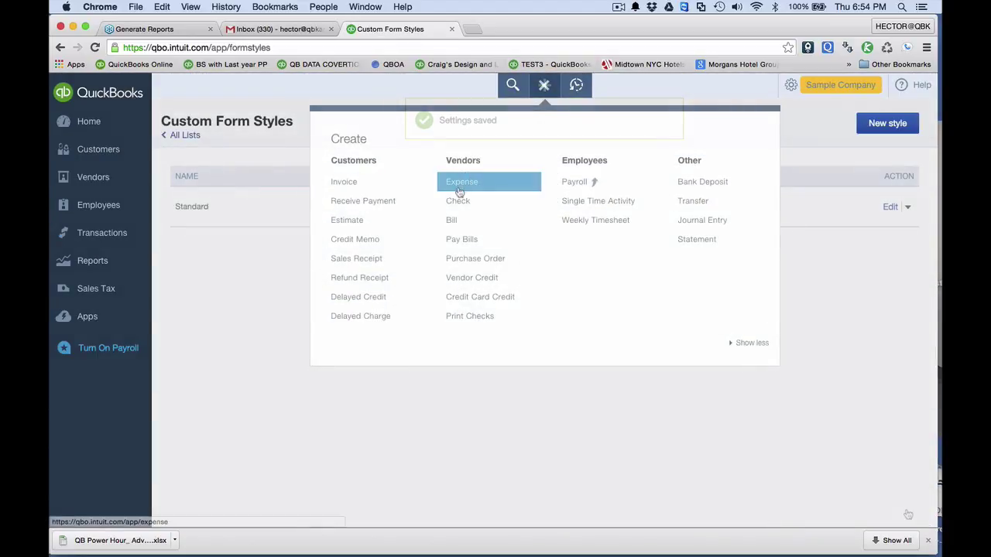
- Open the Gevelber Photography invoice from the recent invoices and check its ship via, shipping date and tracking number fields
{"action": "left_click", "coordinate": [394, 183]}
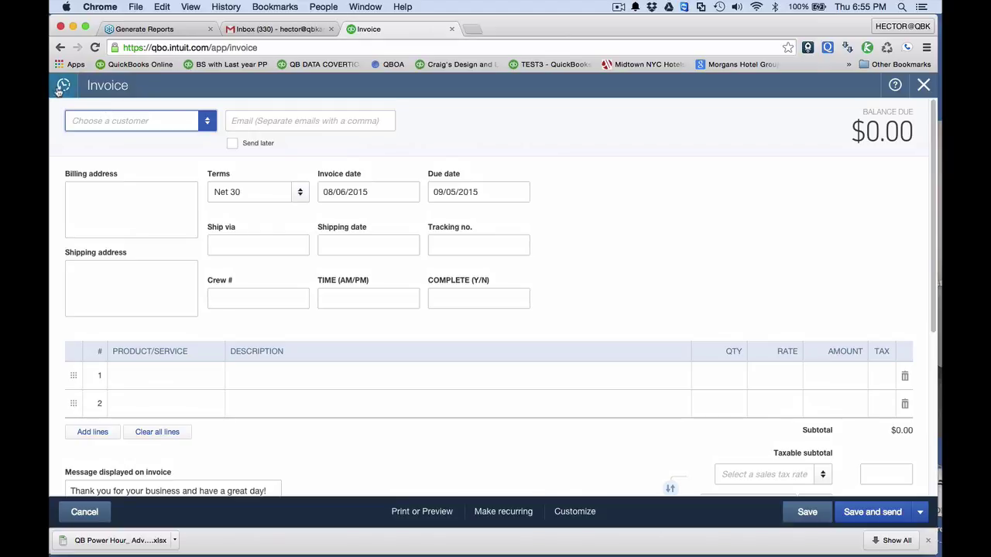
{"action": "left_click", "coordinate": [65, 88]}
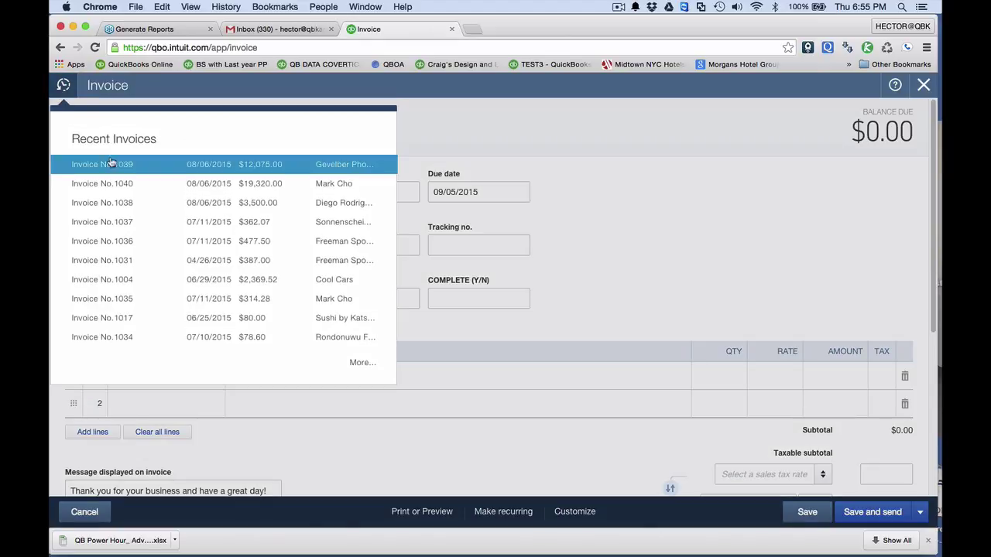
{"action": "left_click", "coordinate": [96, 165]}
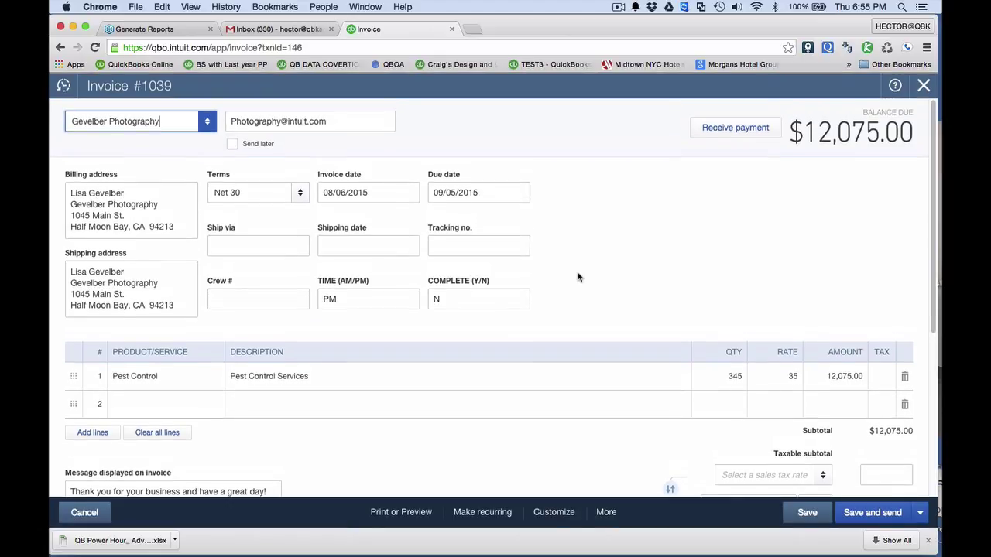
{"action": "left_click", "coordinate": [409, 247]}
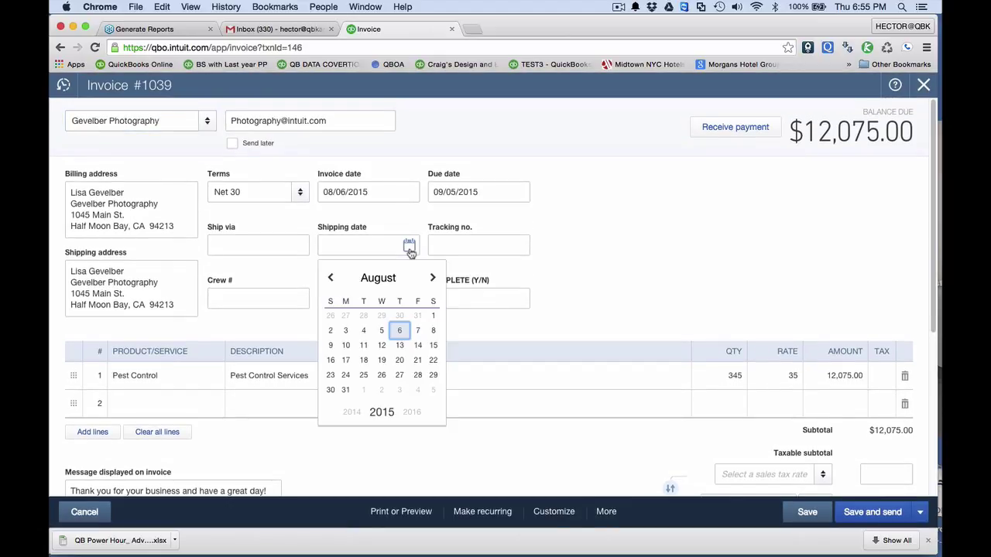
{"action": "left_click", "coordinate": [410, 248]}
{"action": "left_click", "coordinate": [290, 246]}
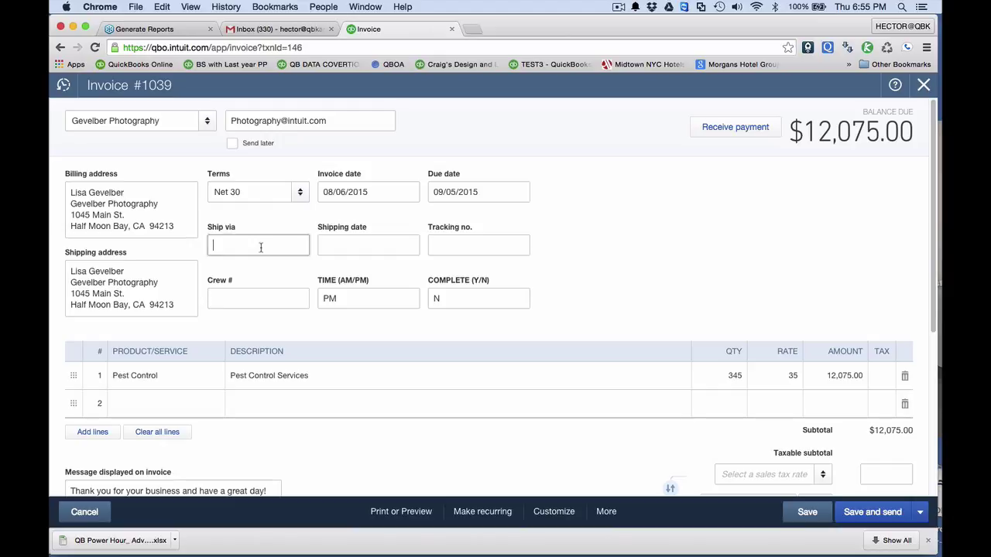
{"action": "left_click", "coordinate": [478, 237]}
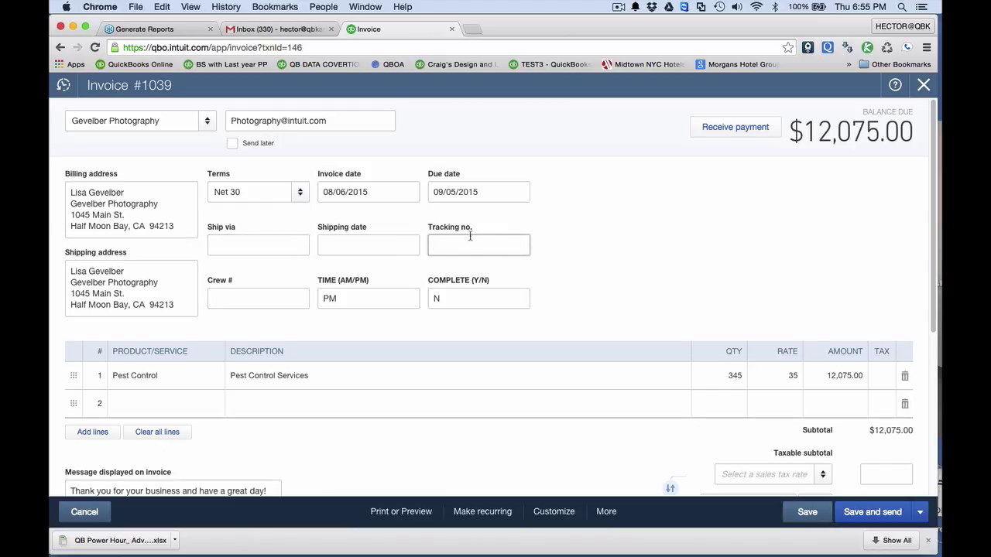
- Set the Gevelber Photography invoice's ship via to UPS and its shipping date to 08/20/2015
{"action": "left_click", "coordinate": [243, 247]}
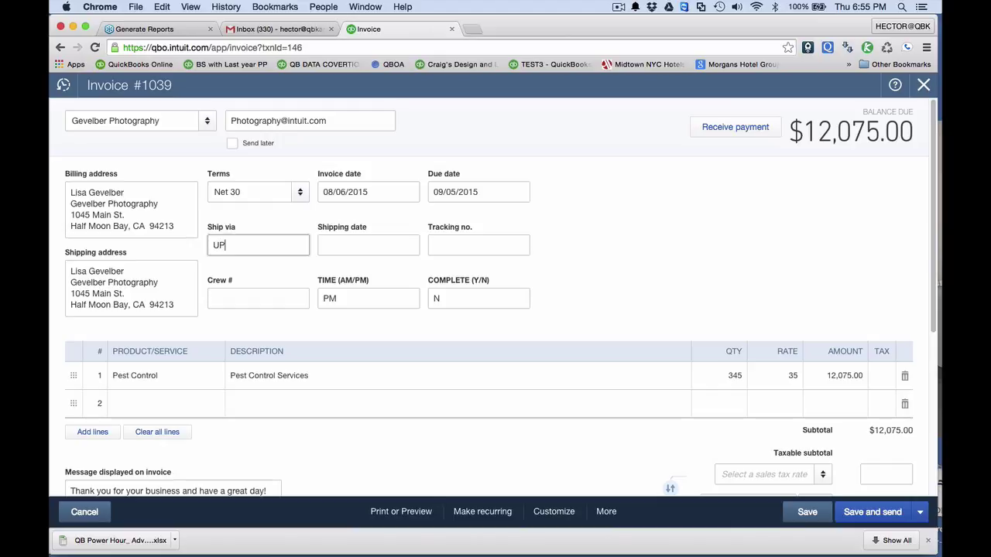
{"action": "left_click", "coordinate": [345, 245]}
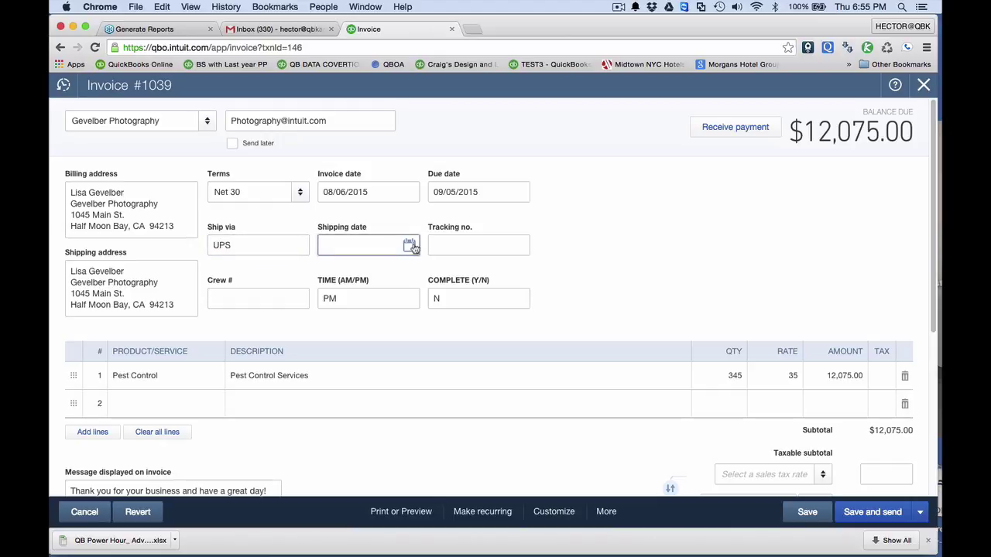
{"action": "left_click", "coordinate": [409, 246]}
{"action": "left_click", "coordinate": [399, 360]}
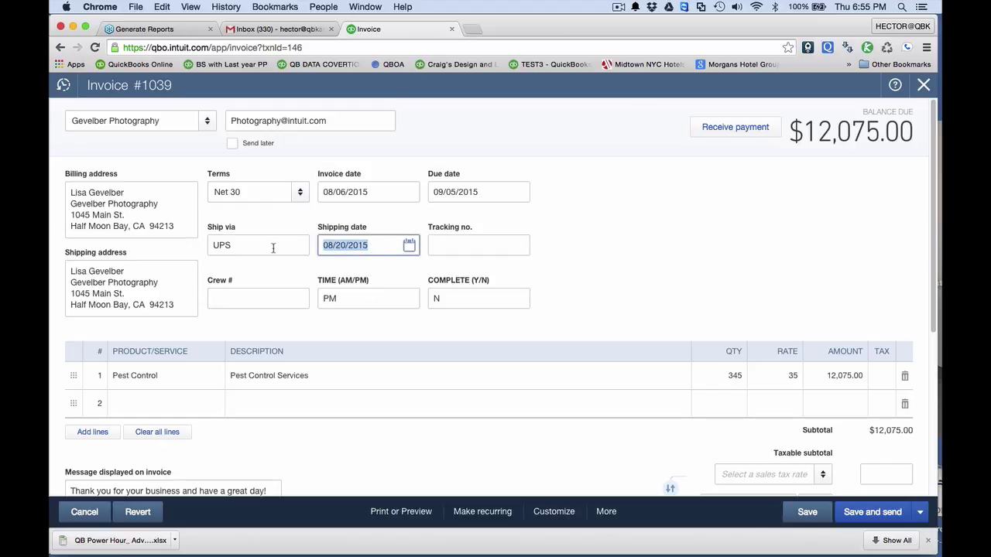
- Enter 77583 as the invoice's tracking number, then save and close the invoice
{"action": "left_click", "coordinate": [462, 246]}
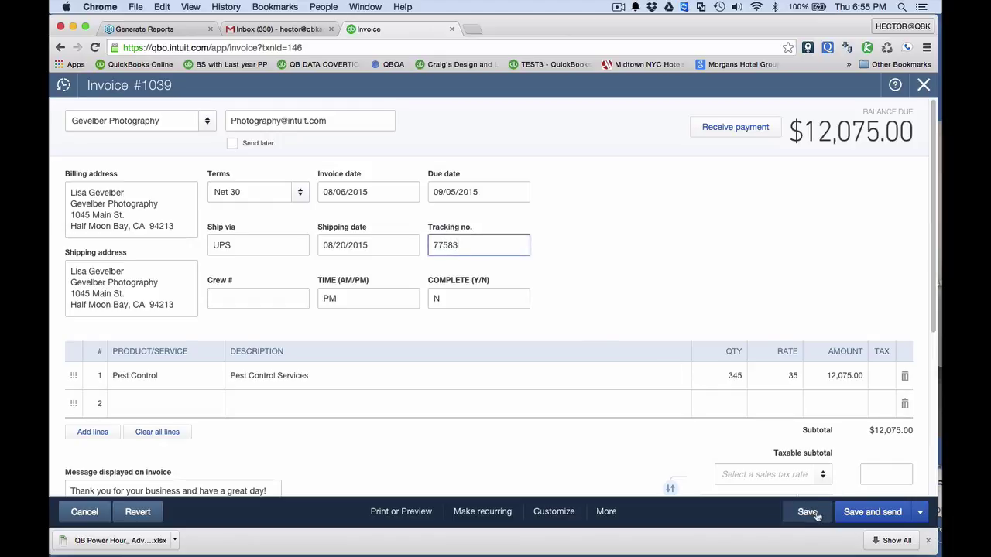
{"action": "left_click_drag", "start_coordinate": [460, 227], "coordinate": [232, 233]}
{"action": "left_click", "coordinate": [228, 229]}
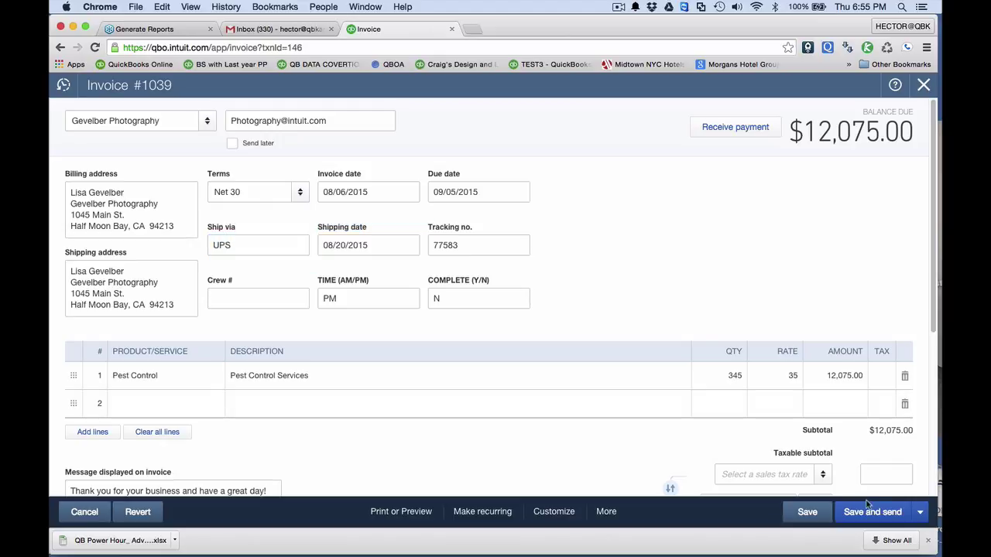
{"action": "left_click", "coordinate": [806, 511]}
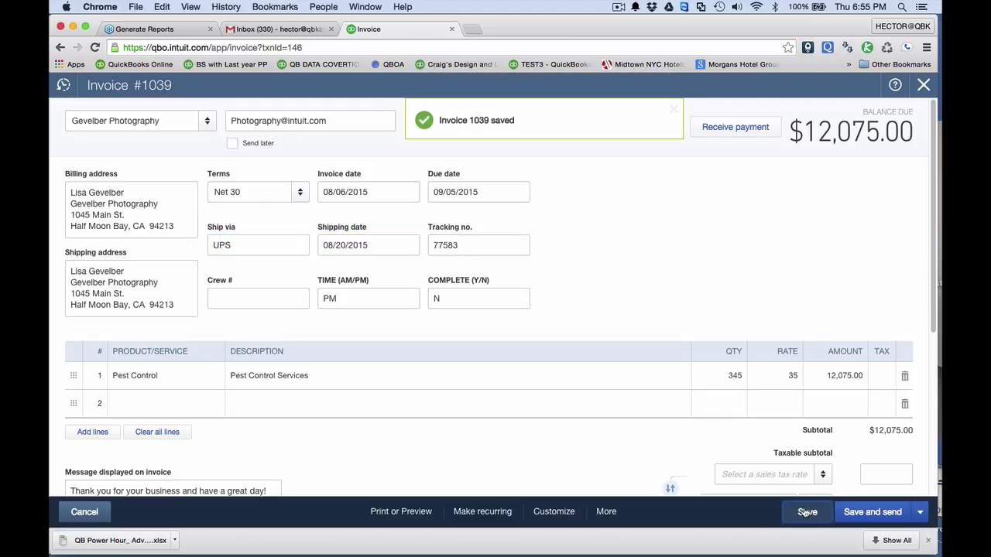
{"action": "left_click", "coordinate": [924, 85]}
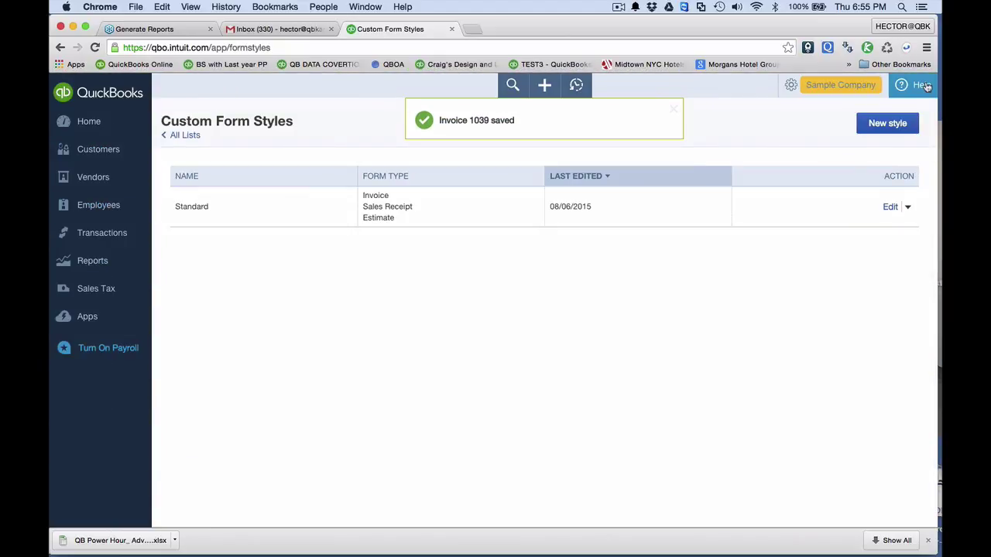
- Find the Transaction List by Date report by searching the reports for "trans" and open it
{"action": "left_click", "coordinate": [92, 262]}
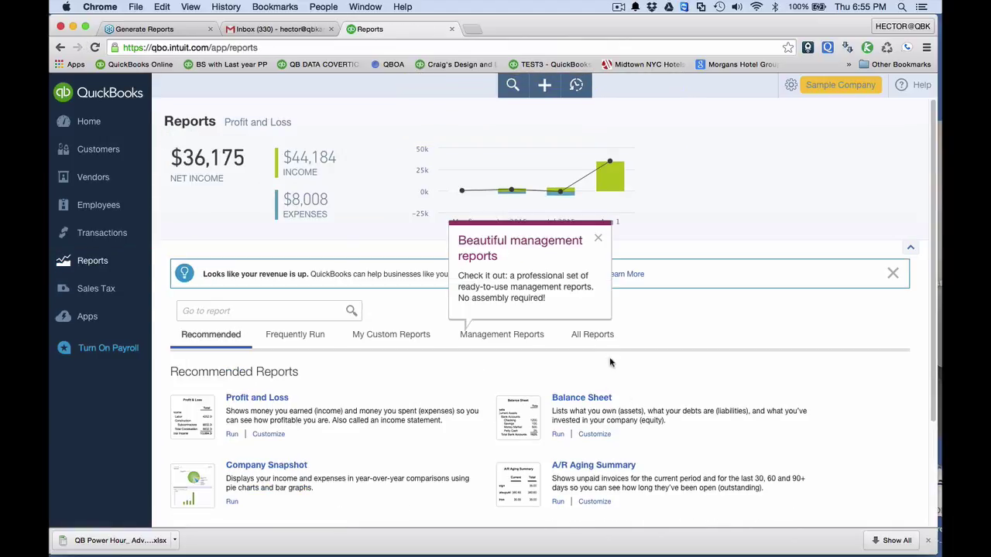
{"action": "left_click", "coordinate": [212, 311]}
{"action": "type", "text": "trans"}
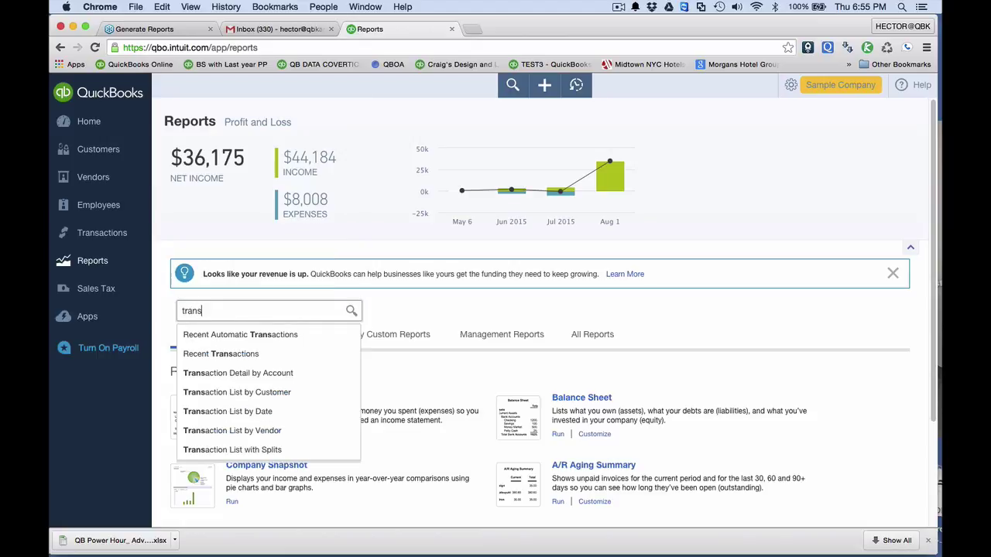
{"action": "left_click", "coordinate": [259, 413]}
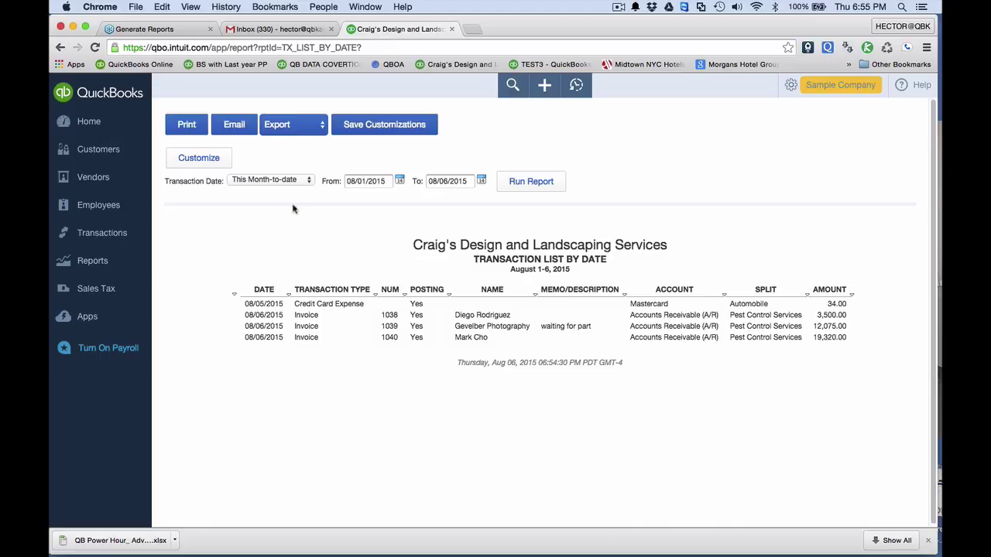
- Customize the report's columns by adding Ship Via, Ship Date and Tracking # to the selected columns
{"action": "left_click", "coordinate": [199, 158]}
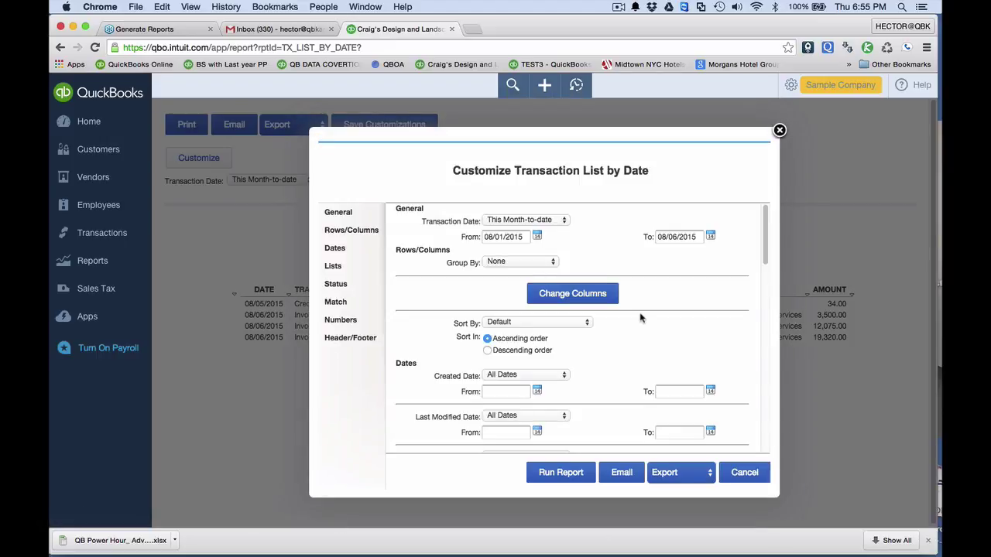
{"action": "left_click", "coordinate": [586, 295]}
{"action": "scroll", "coordinate": [458, 304], "scroll_direction": "down", "scroll_amount": 2}
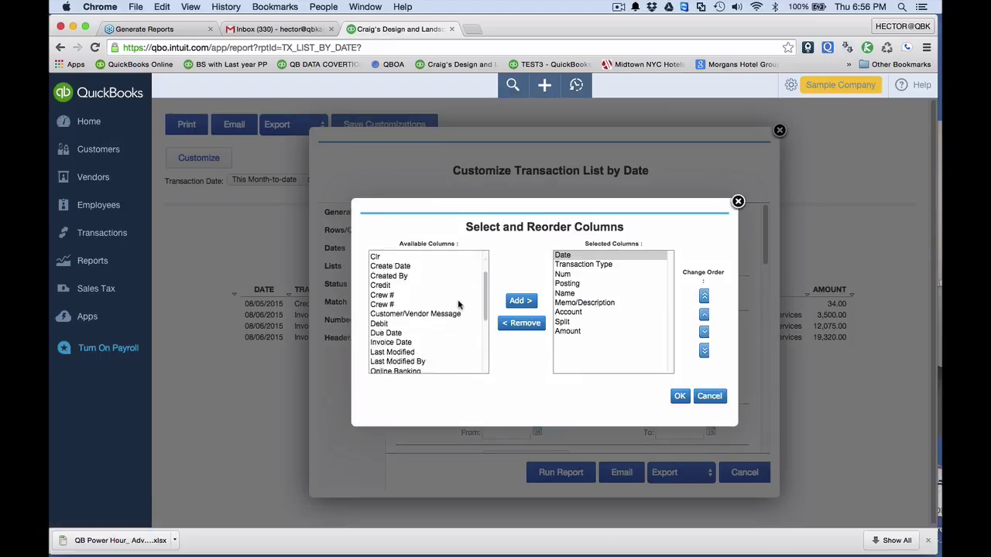
{"action": "scroll", "coordinate": [458, 304], "scroll_direction": "down", "scroll_amount": 4}
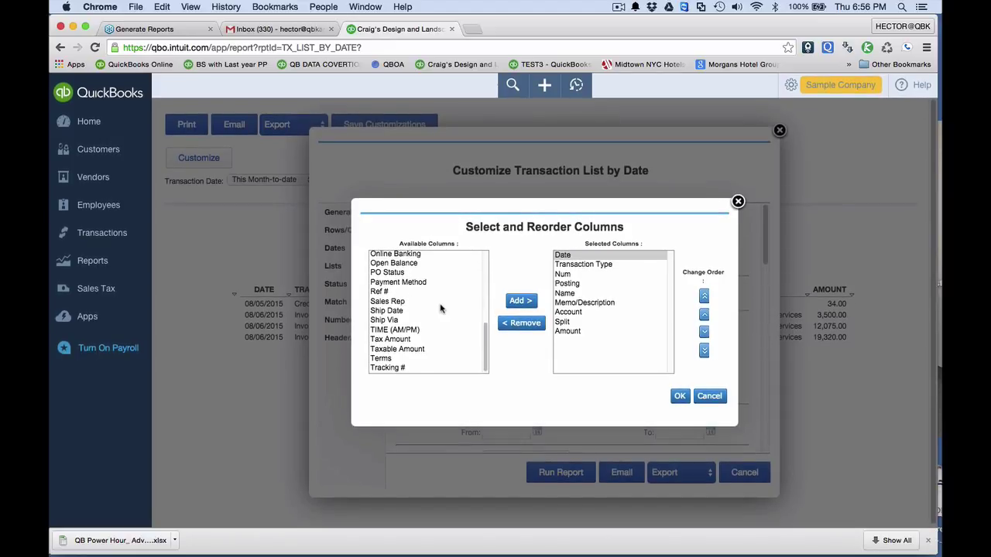
{"action": "left_click", "coordinate": [403, 321]}
{"action": "left_click", "coordinate": [520, 300]}
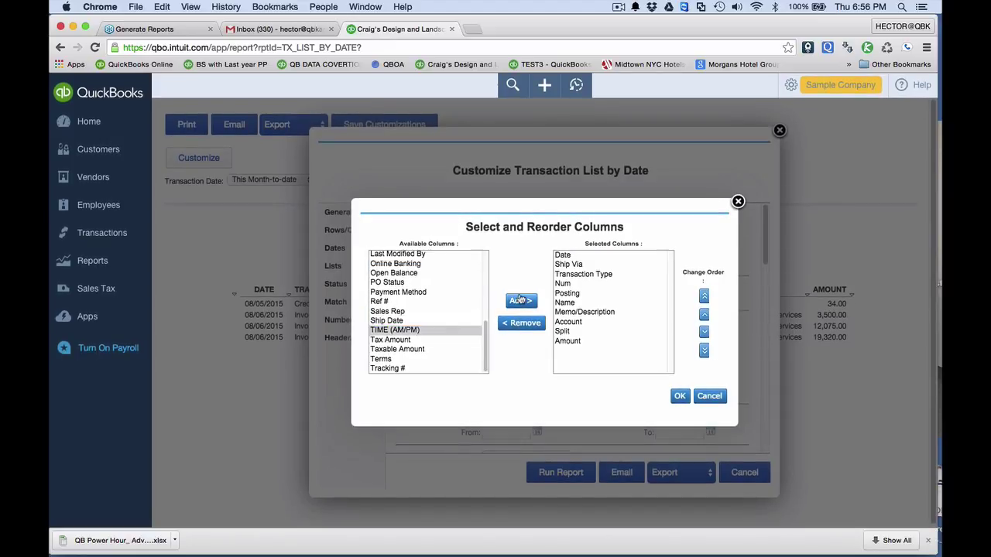
{"action": "left_click", "coordinate": [407, 320]}
{"action": "left_click", "coordinate": [520, 300]}
{"action": "left_click", "coordinate": [420, 369]}
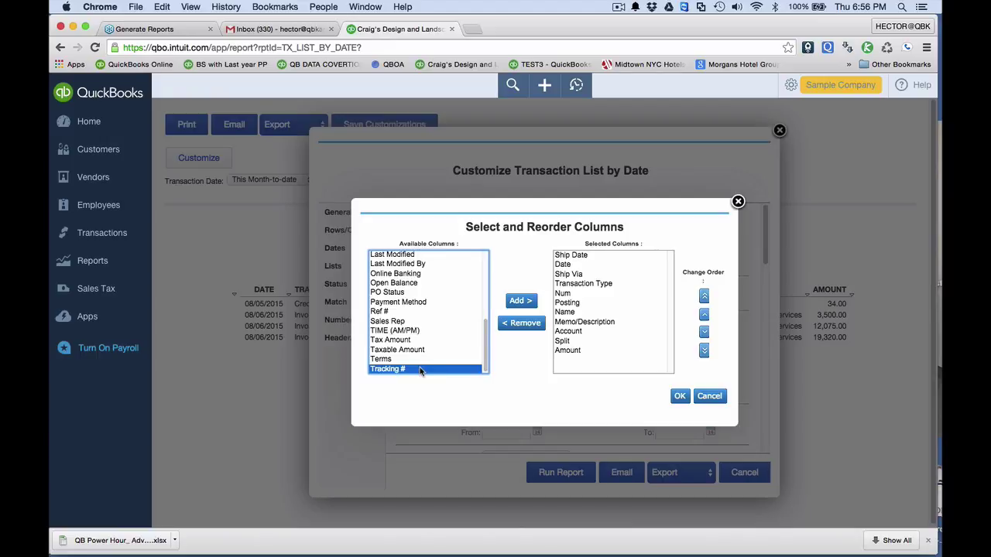
{"action": "left_click", "coordinate": [521, 302]}
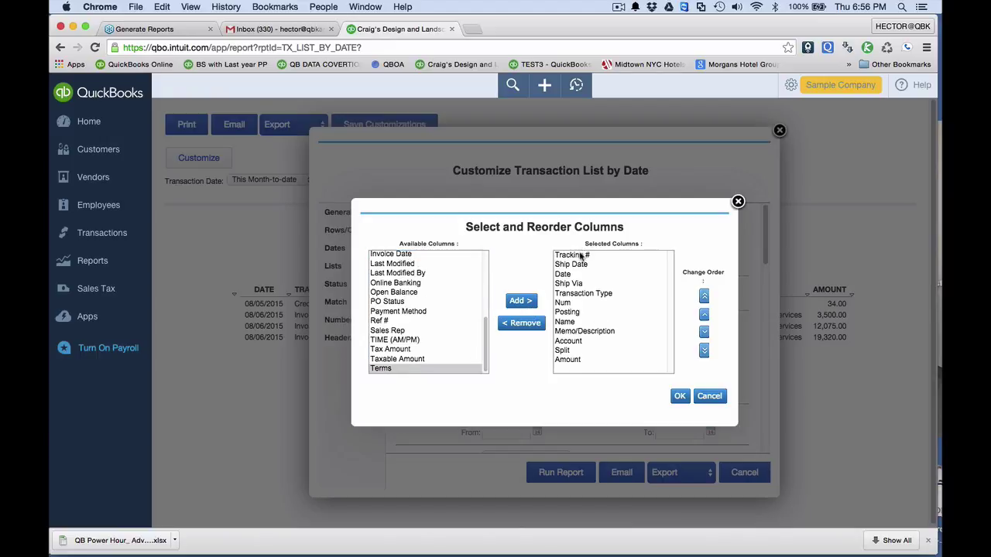
- Confirm the column selection and run the customized Transaction List by Date report
{"action": "left_click", "coordinate": [580, 258]}
{"action": "left_click", "coordinate": [679, 396]}
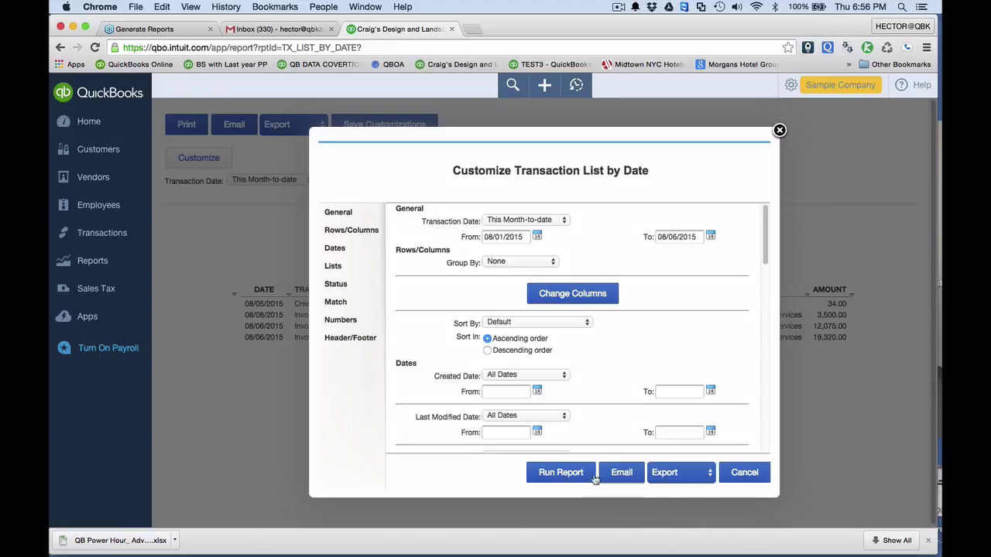
{"action": "left_click", "coordinate": [573, 477]}
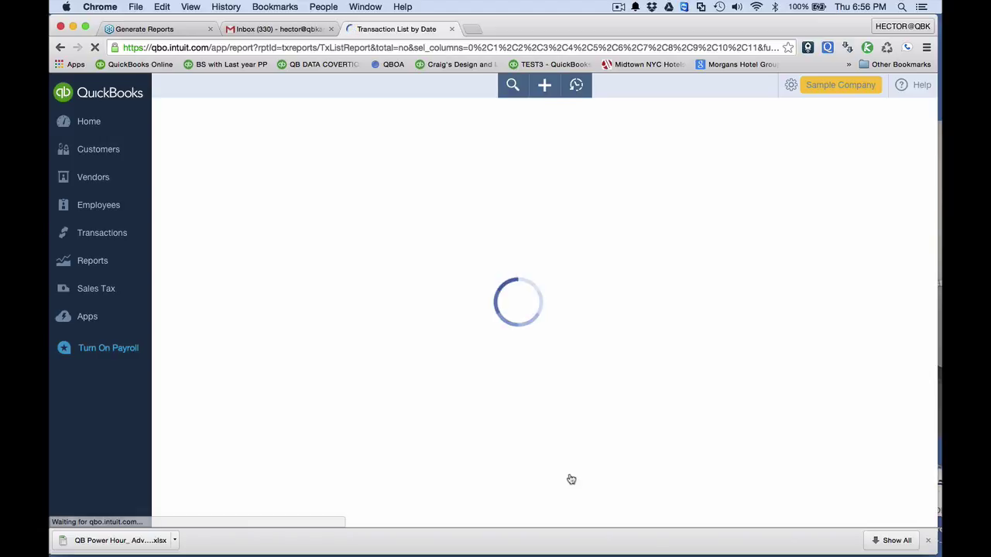